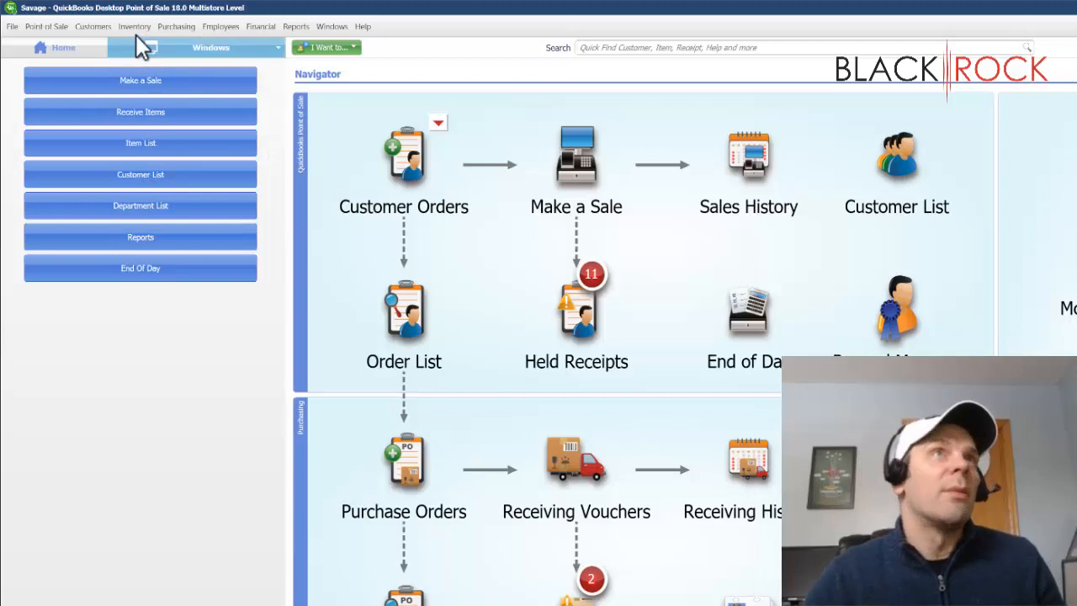
- Look over the inventory commands and the item lookup list of a new sales receipt, and return to the home screen
click(135, 26)
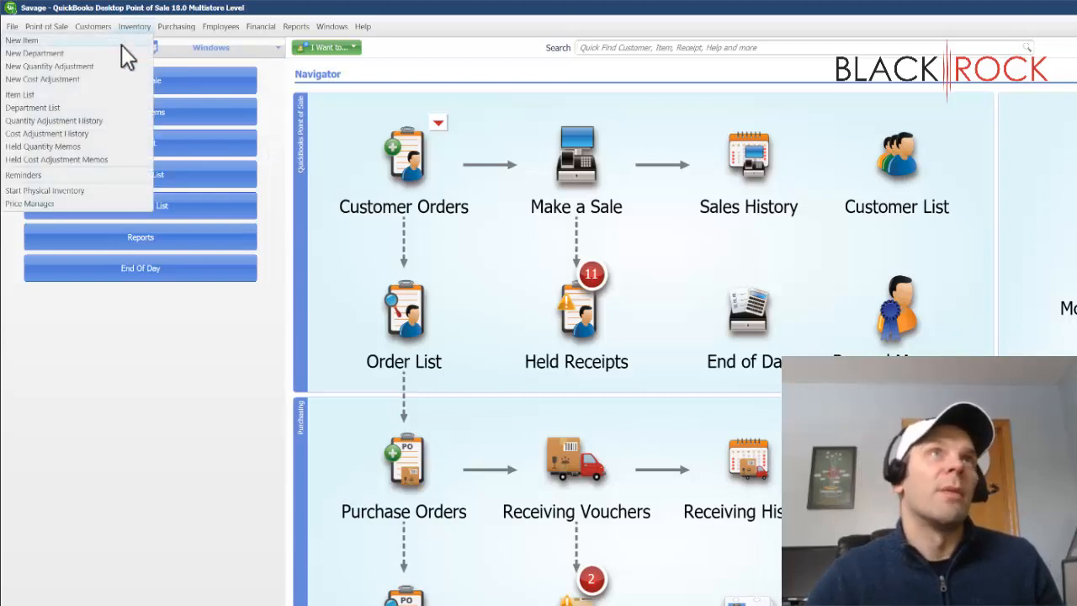
click(244, 317)
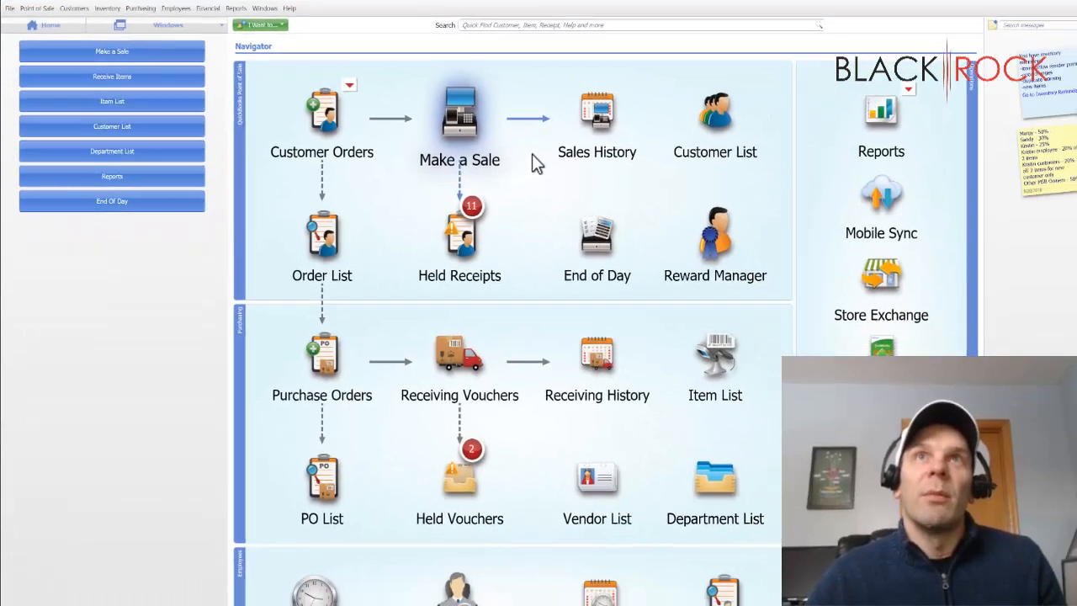
click(627, 212)
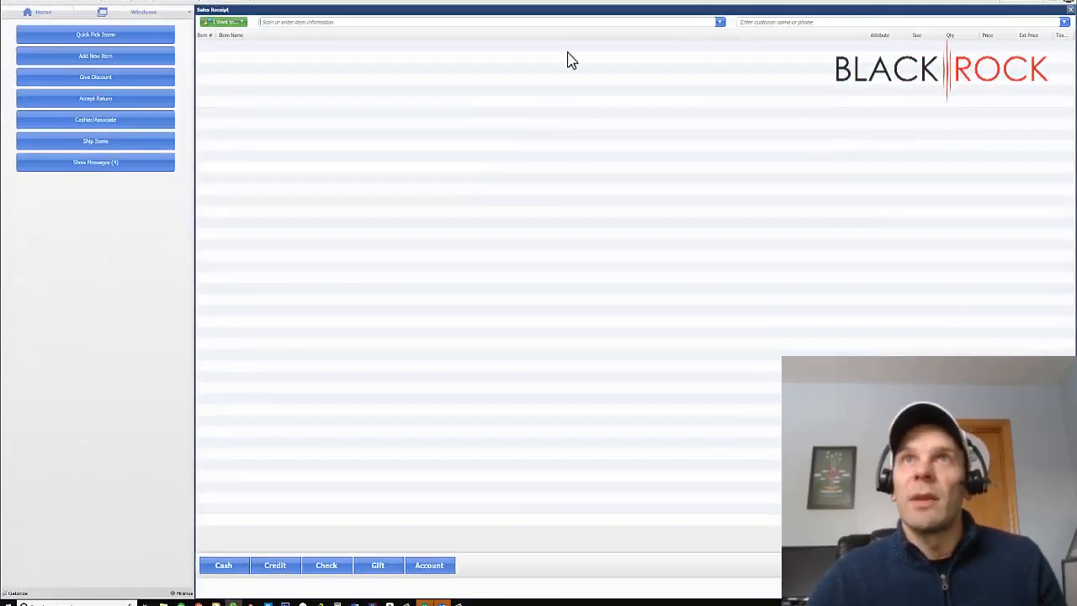
click(720, 24)
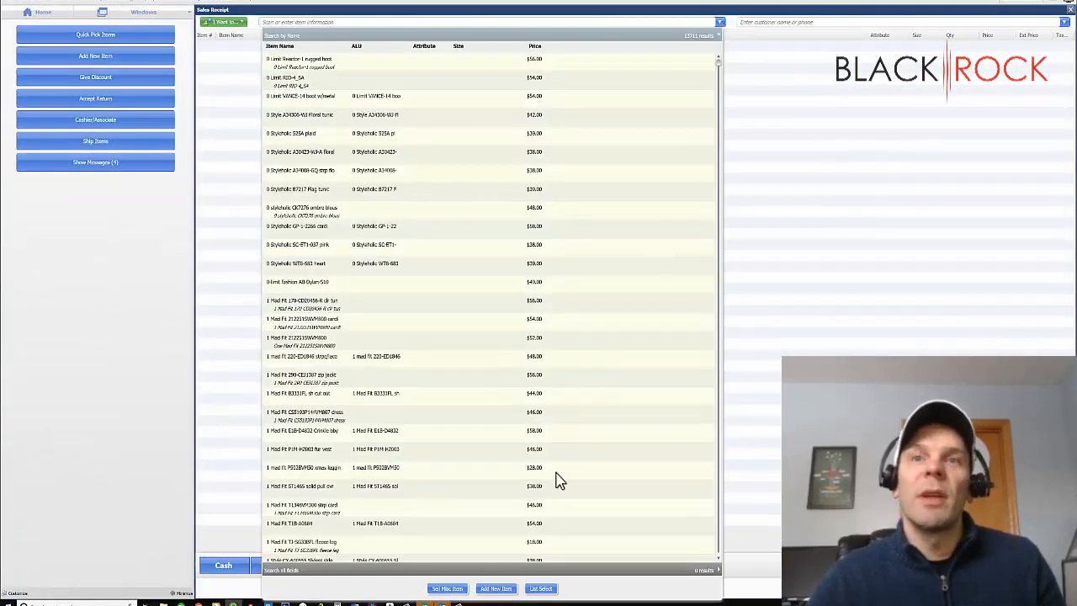
click(55, 14)
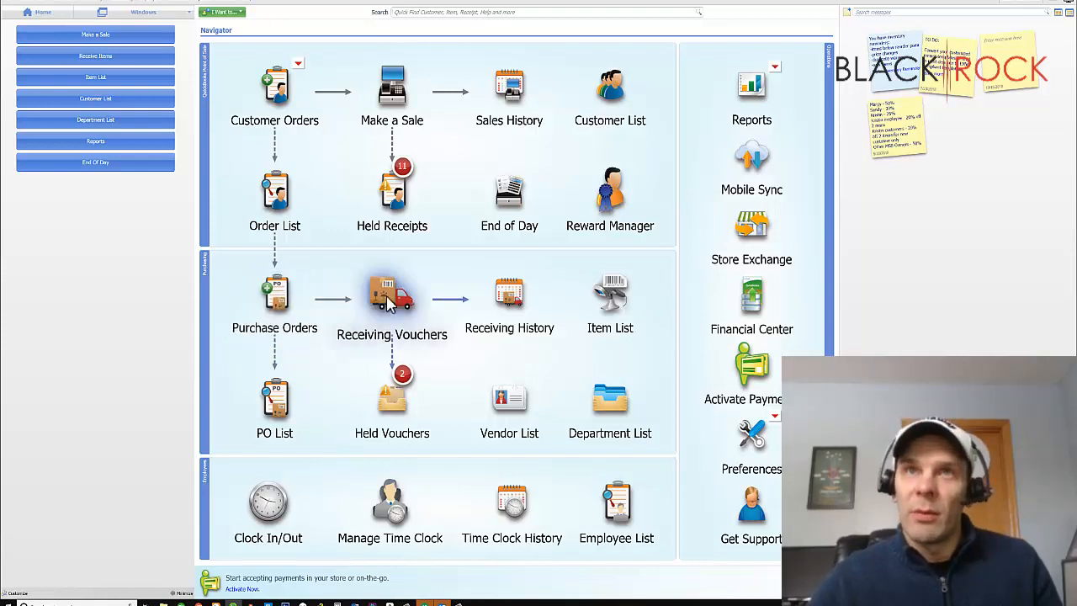
- Open the item list and start adding a new inventory item
click(612, 294)
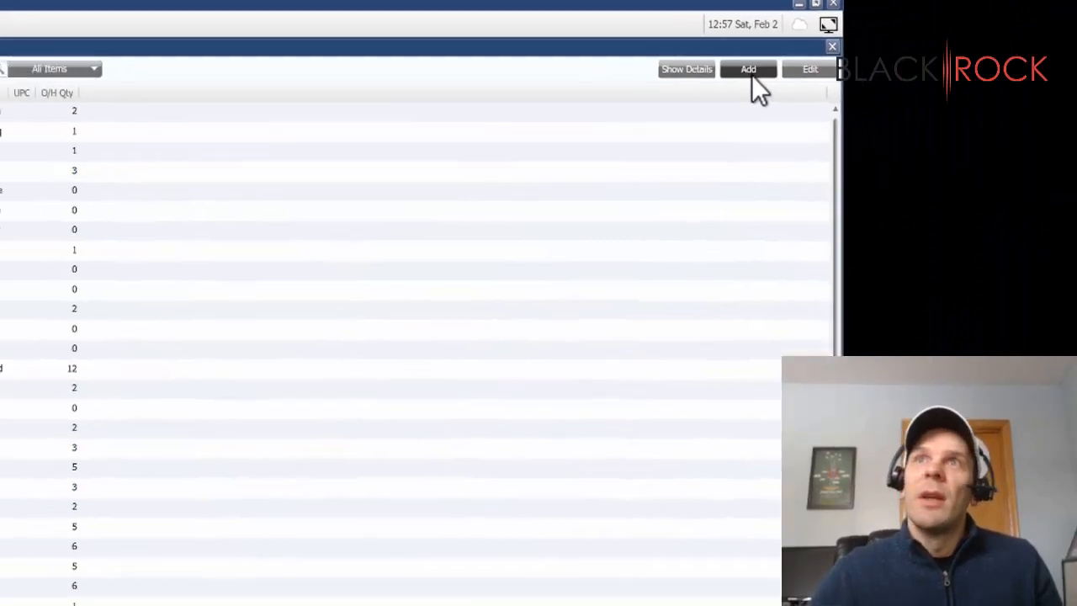
click(644, 123)
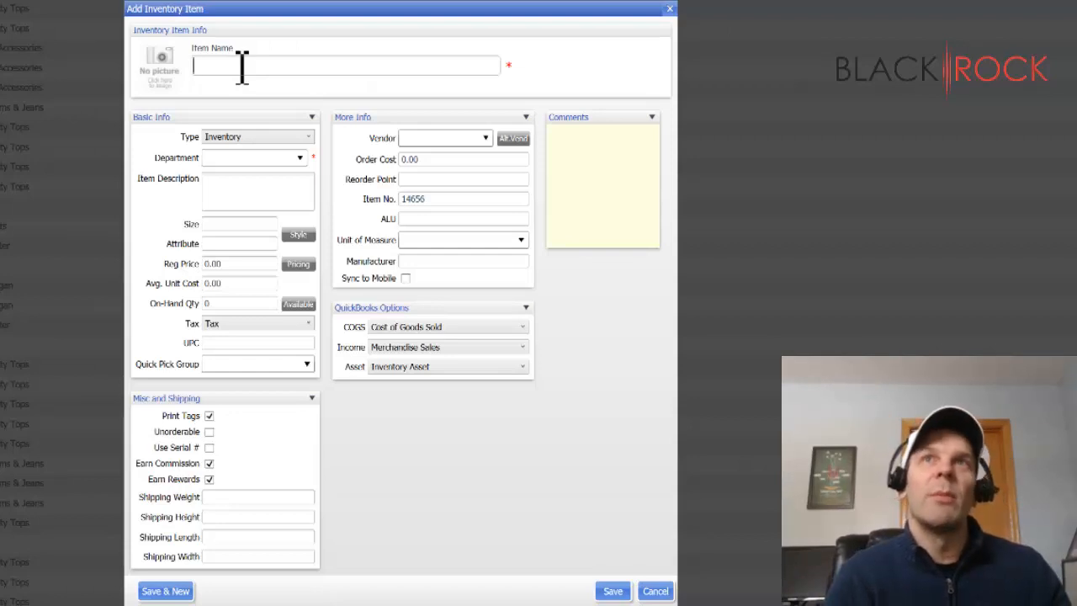
text(Hawaiin Blouse)
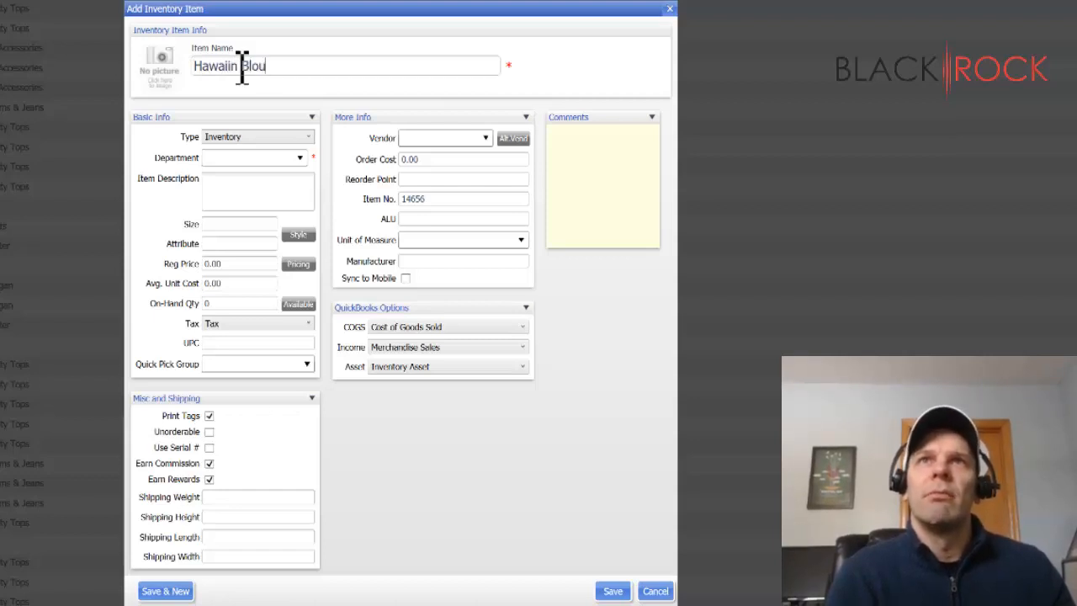
key(BackSpace)
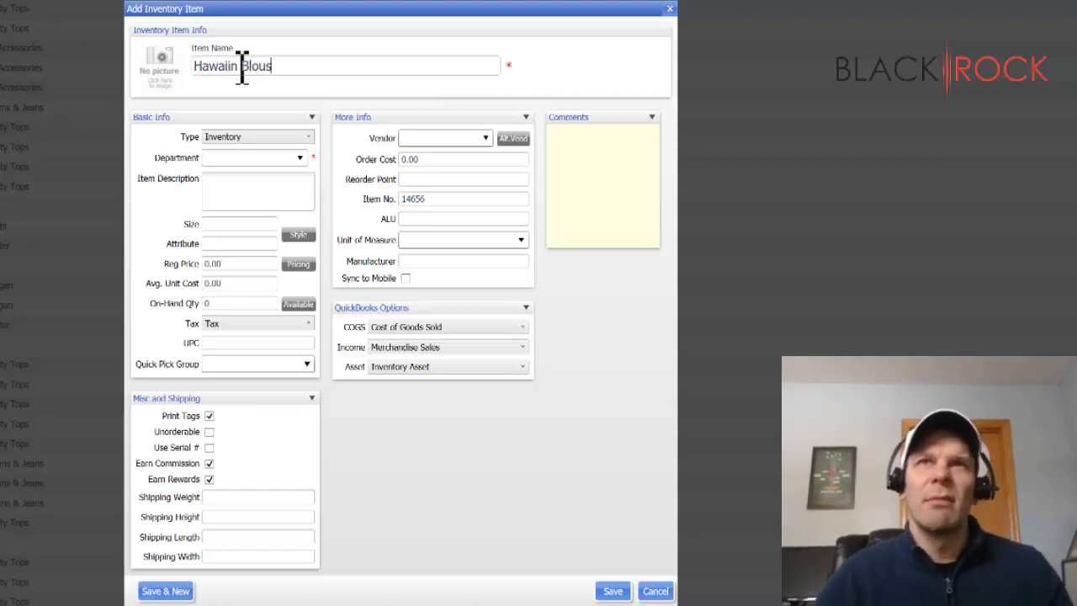
- Replace the item name with "Minnesota Blouse"
triple_click(216, 66)
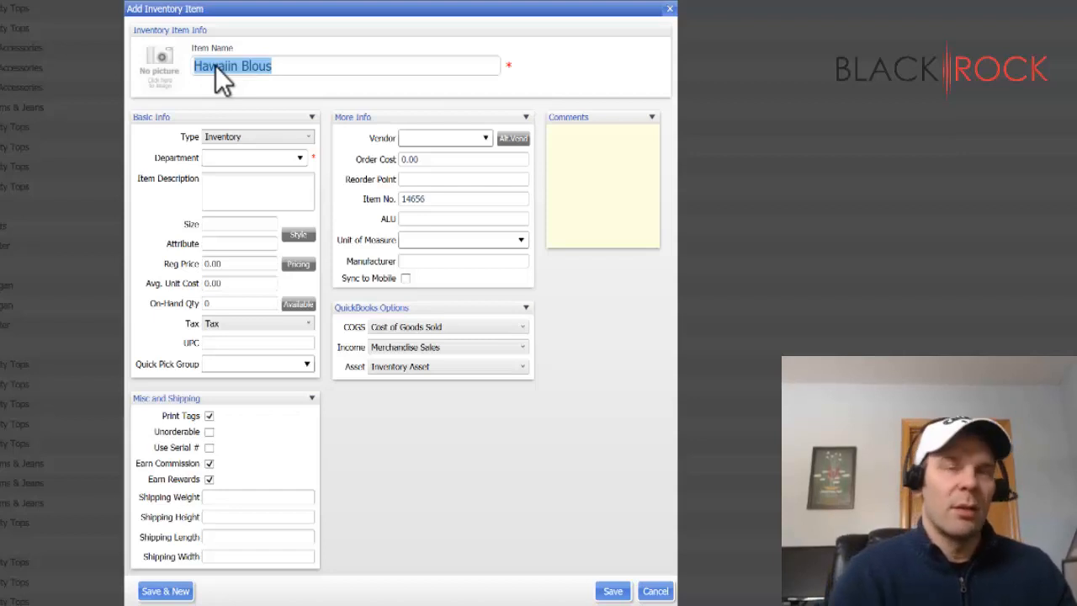
text(Minneso)
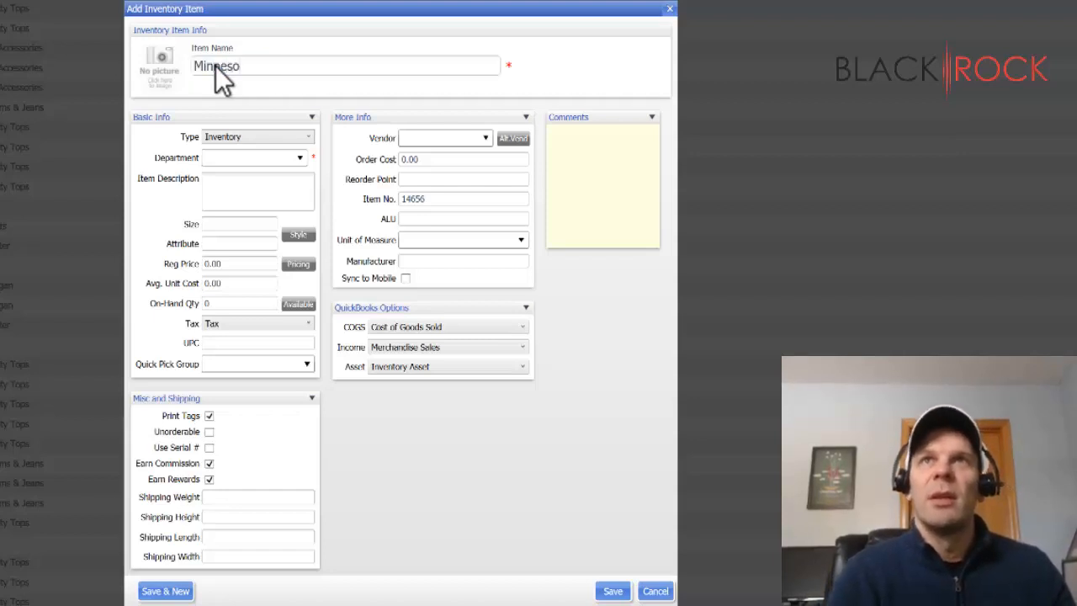
text(ta Blouse)
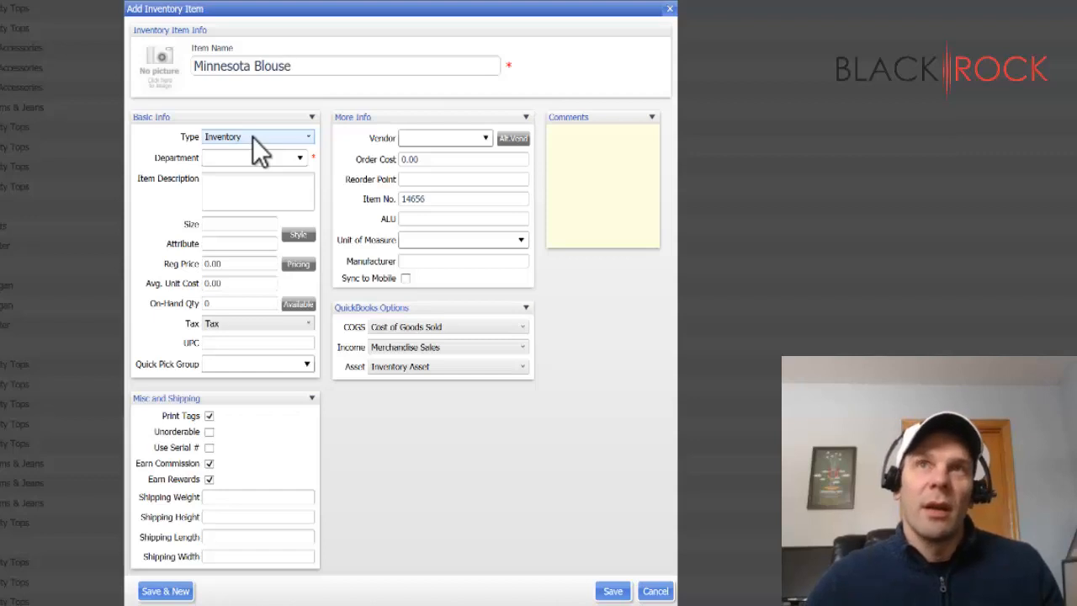
- Keep the item type as Inventory and assign the item to the Novelty Tops department
click(302, 138)
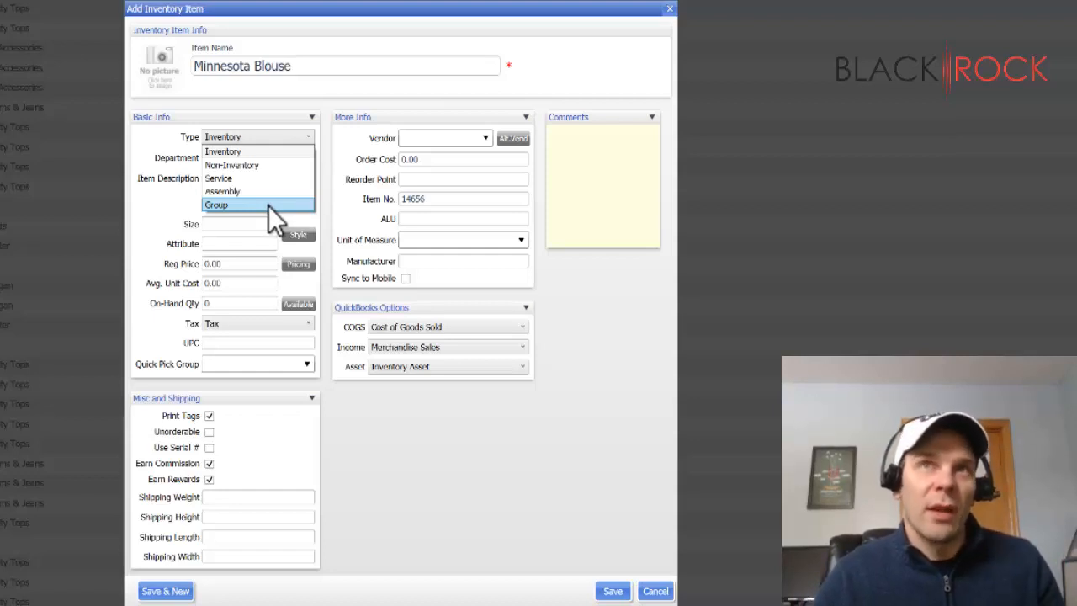
click(330, 198)
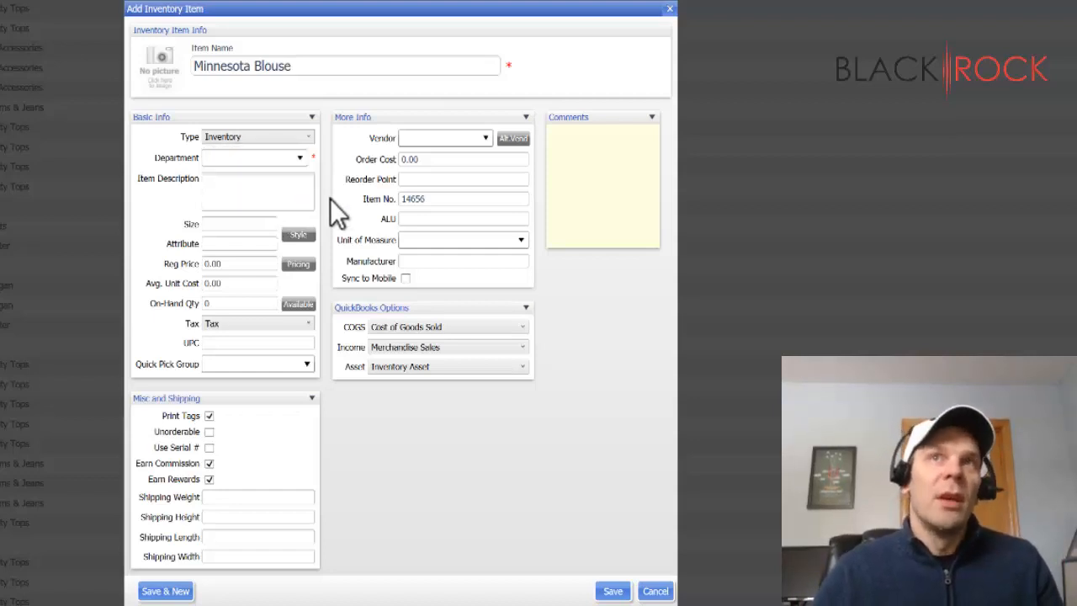
click(300, 159)
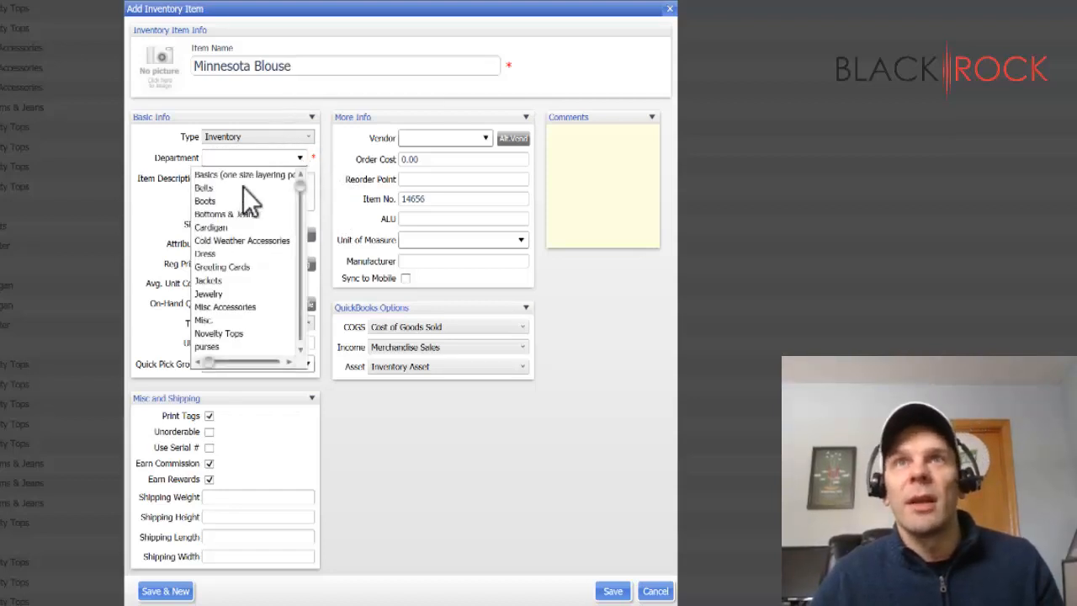
scroll(221, 262, down, 2)
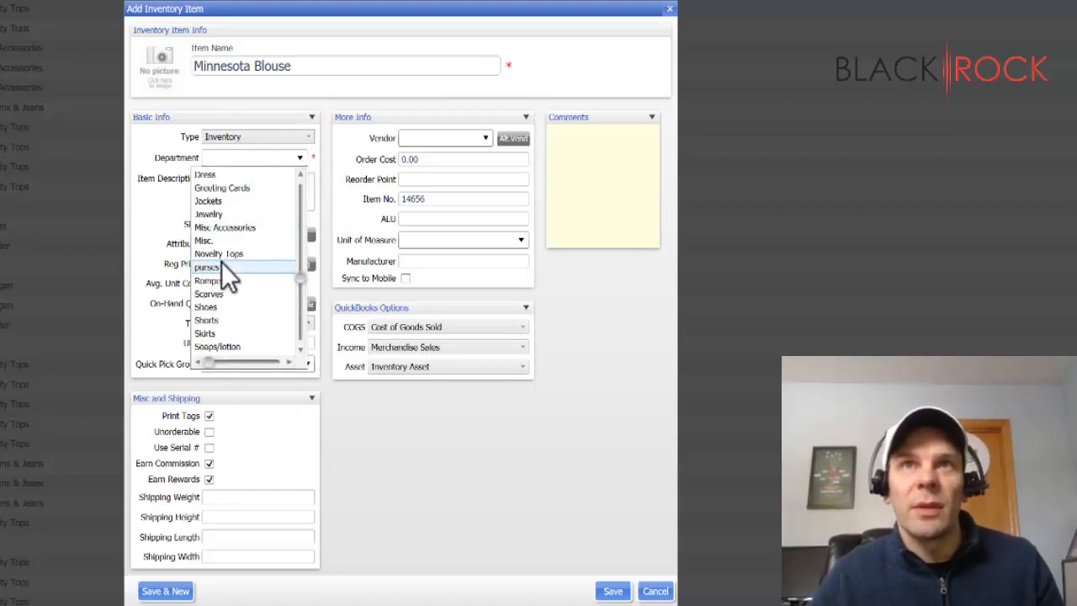
scroll(225, 282, down, 1)
scroll(226, 285, down, 1)
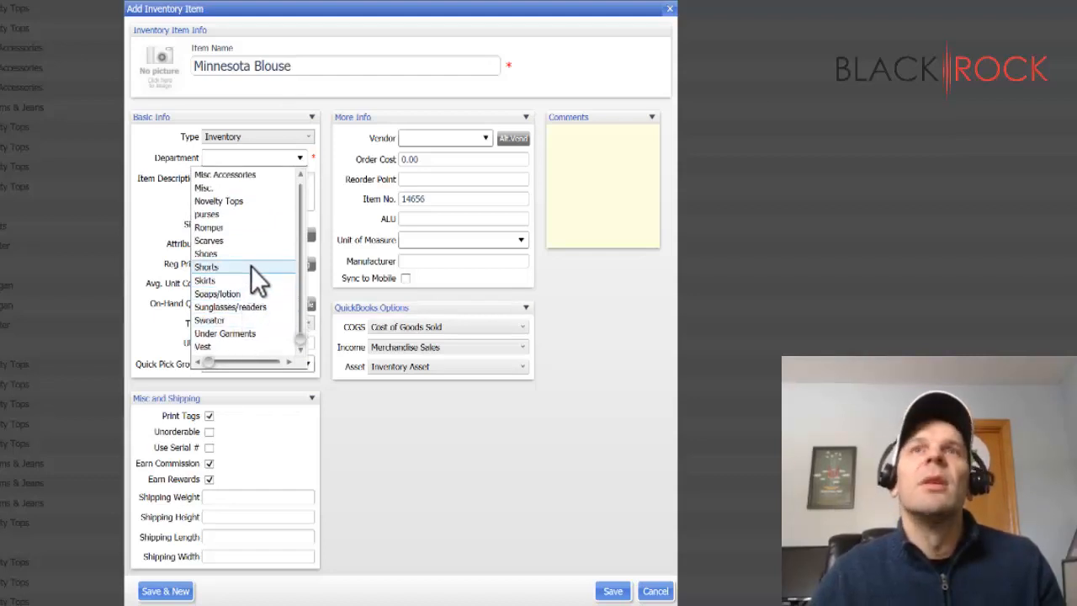
scroll(257, 227, up, 3)
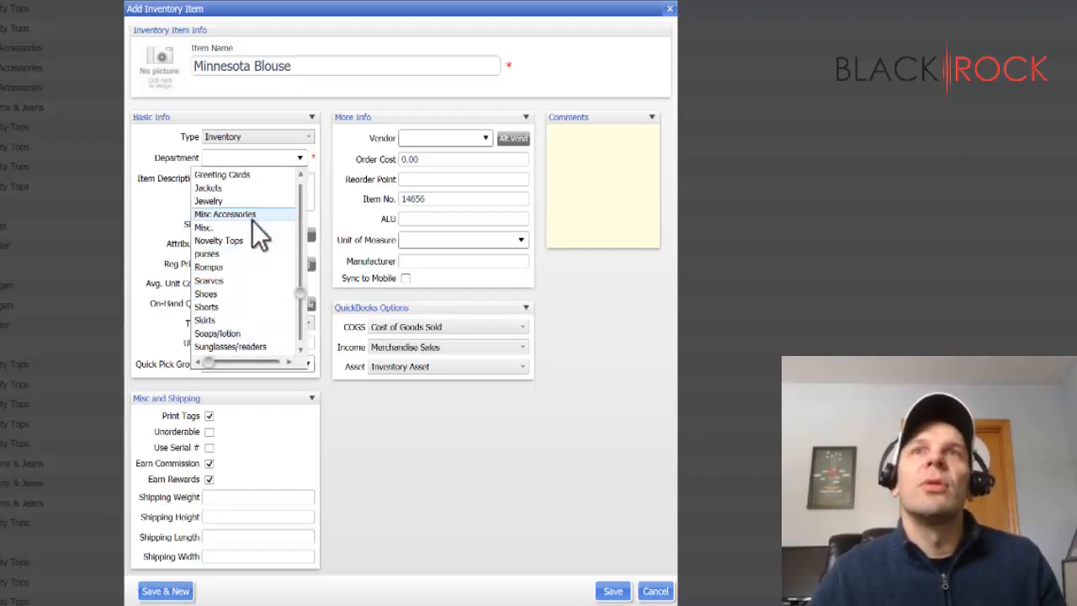
click(251, 240)
- Enter "Wonderful MN Graphic Blouse" as the item description
click(269, 202)
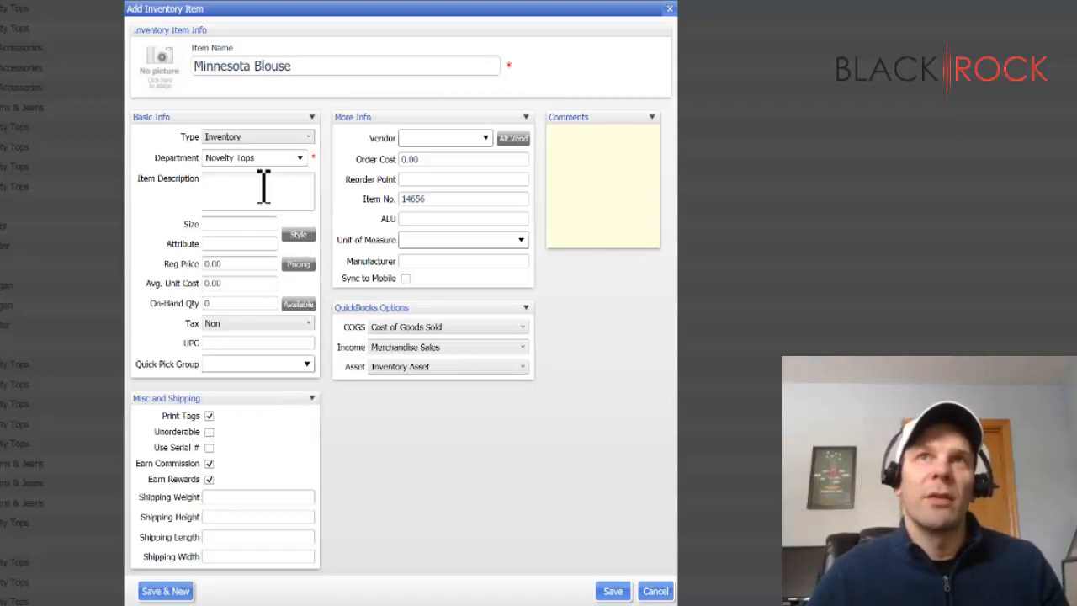
text(Wonderful MN)
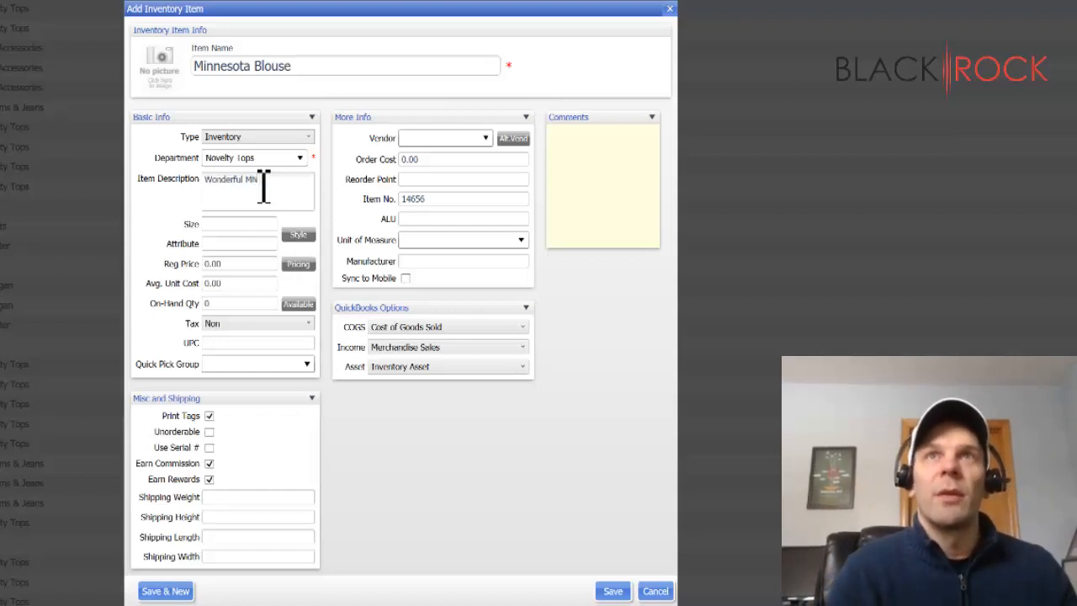
text( Graphic Blouse)
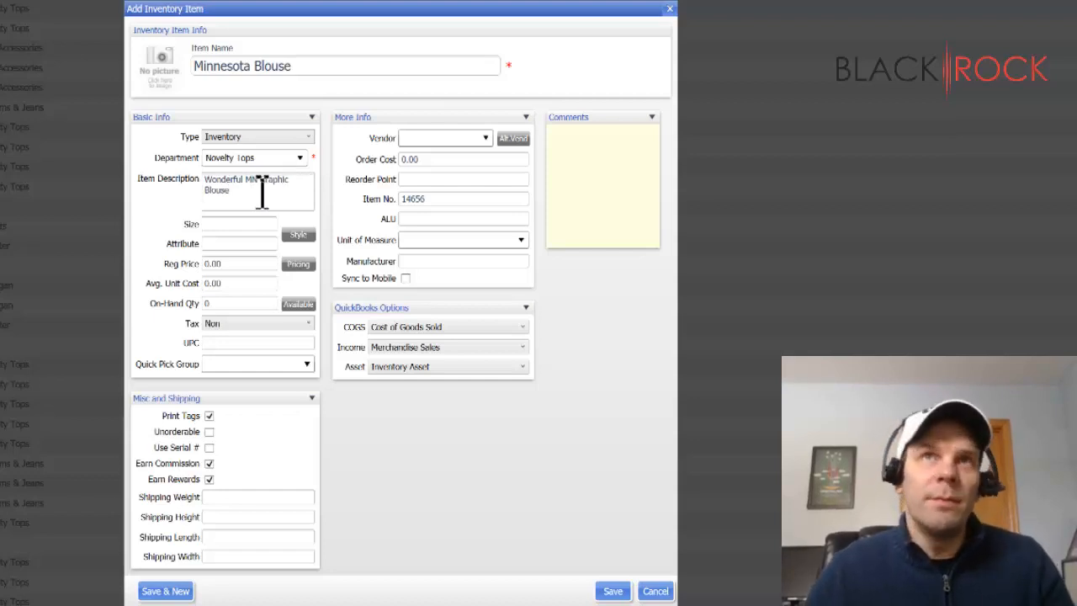
- Leave the size empty and set the item's regular price to 25
click(258, 224)
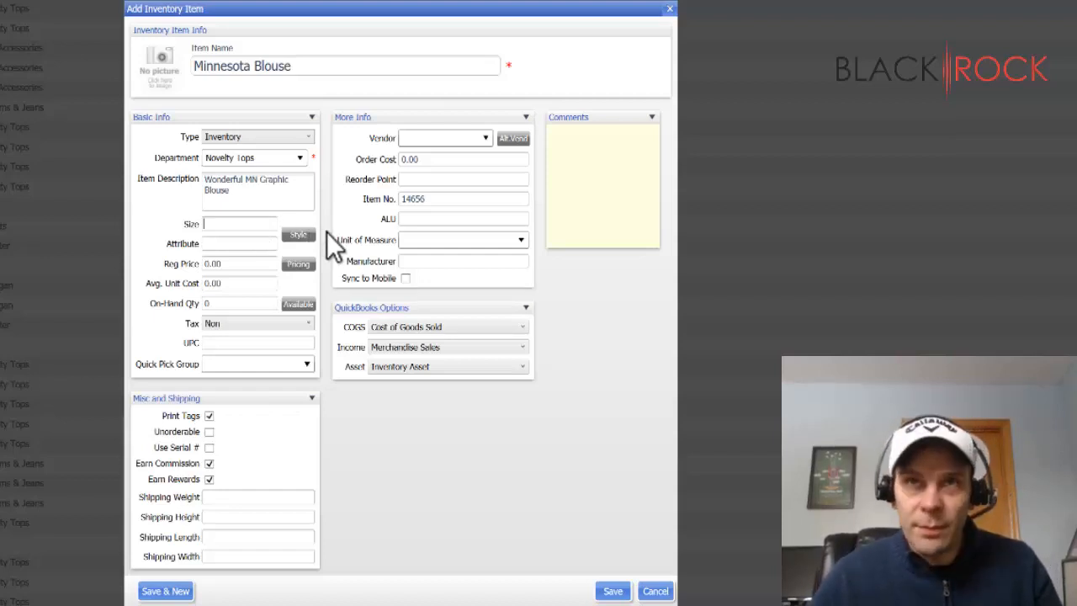
click(258, 267)
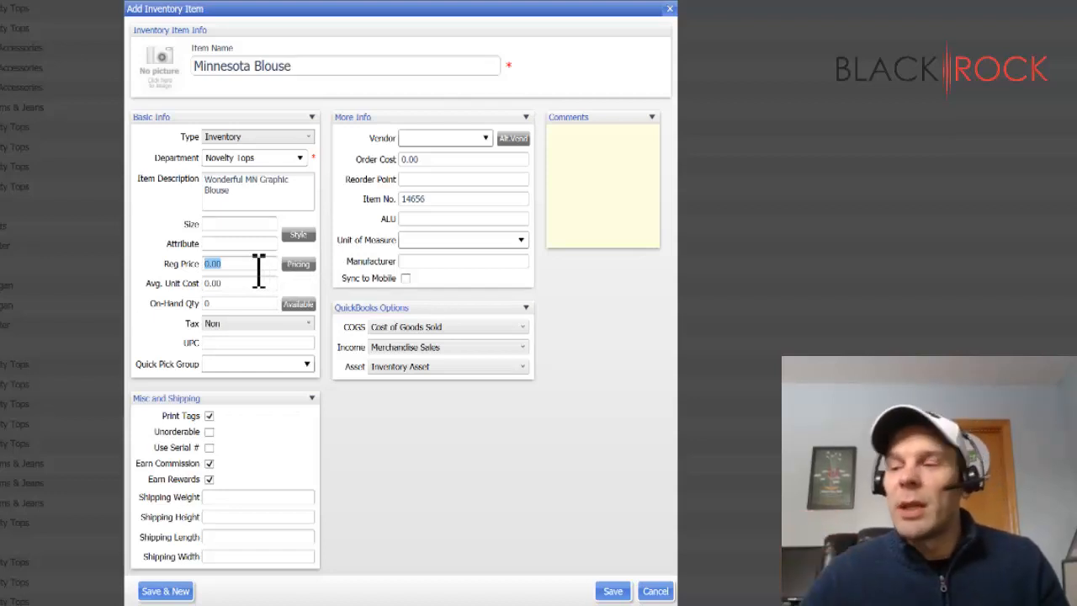
text(25)
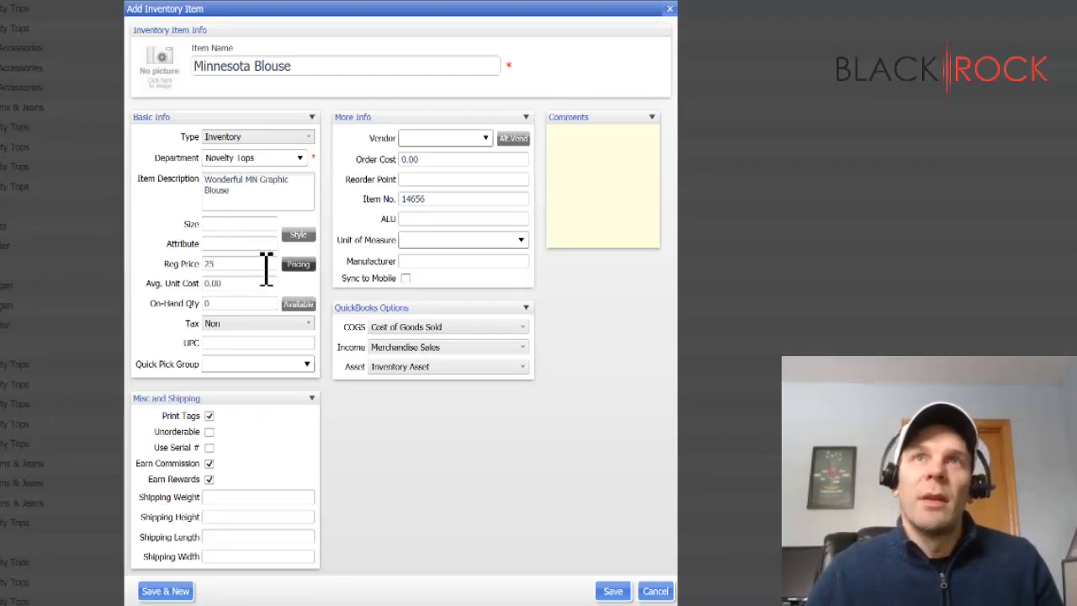
double_click(226, 264)
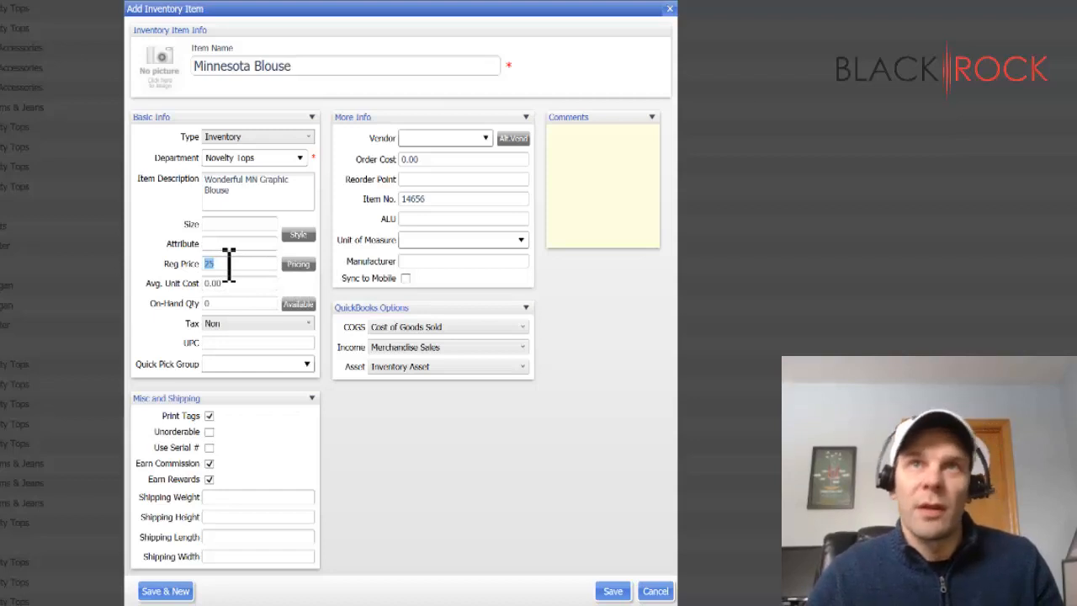
- Examine the on-hand quantity and average unit cost fields of the new item without entering values
click(245, 304)
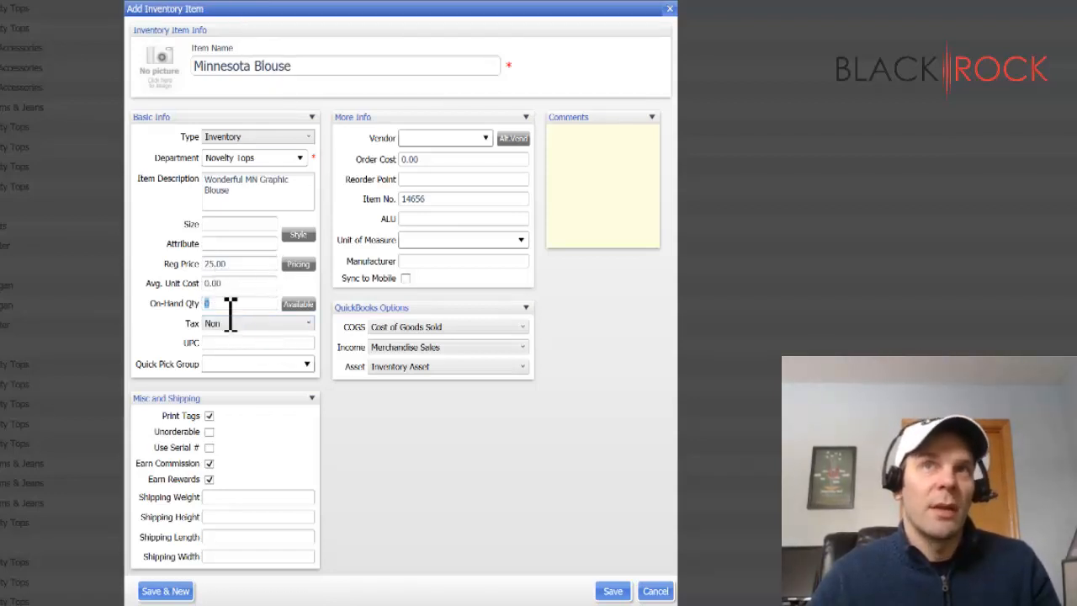
click(187, 306)
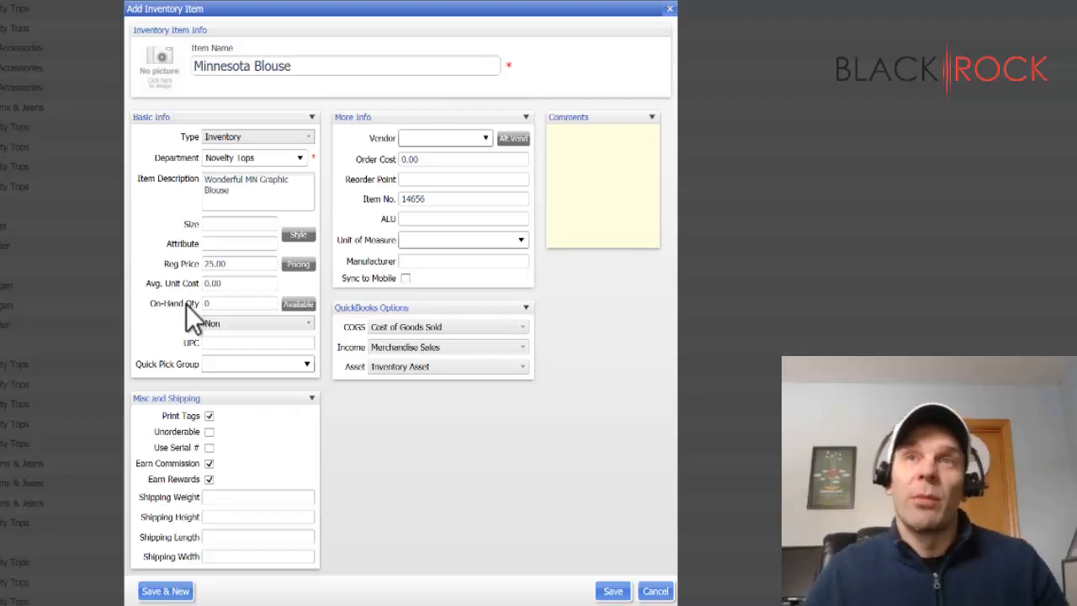
click(245, 286)
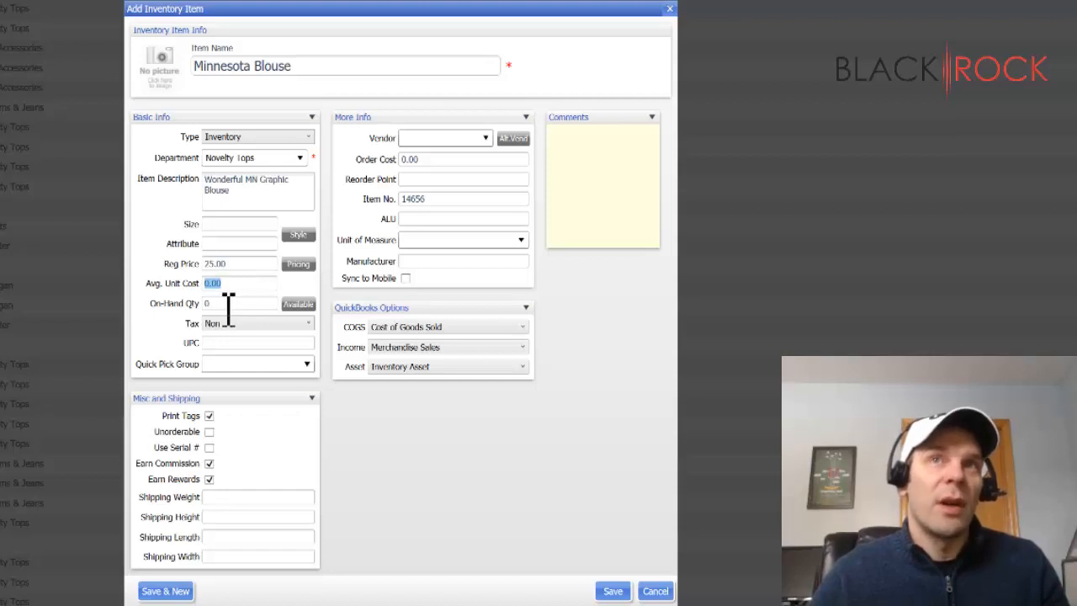
key(Tab)
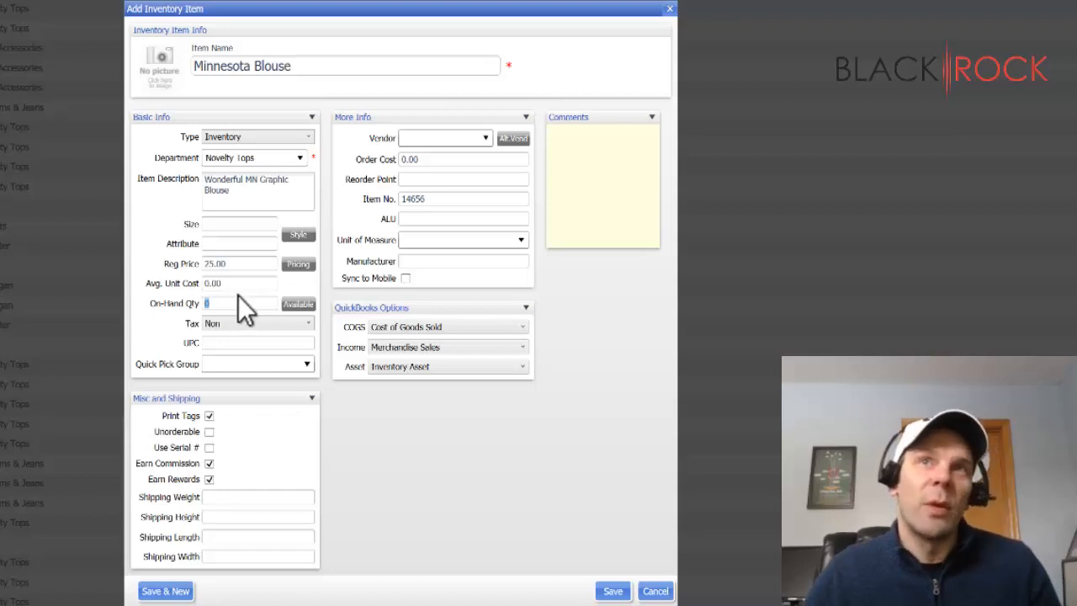
click(244, 284)
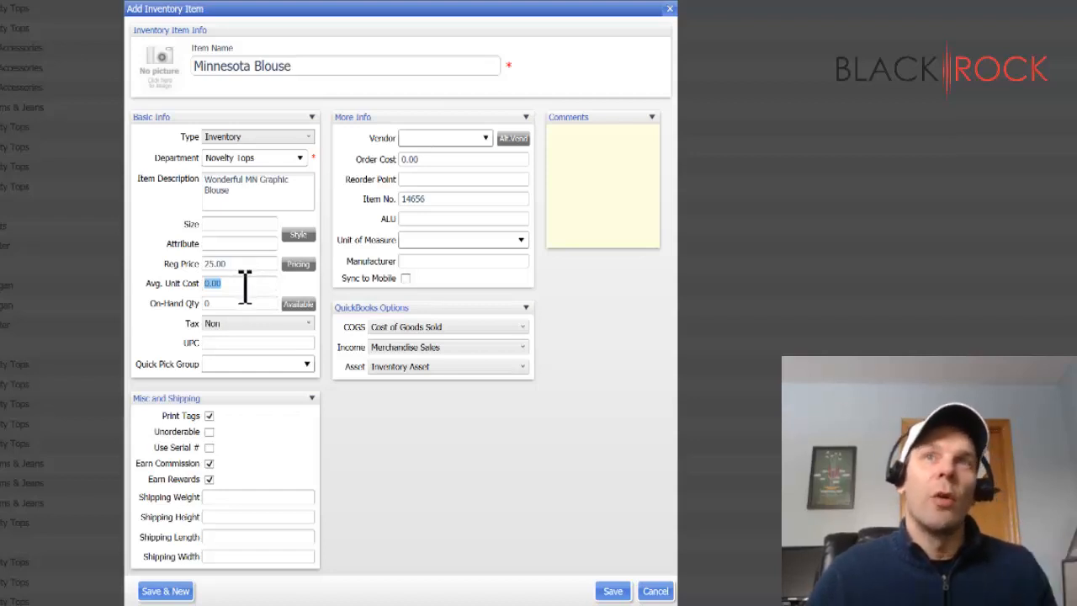
key(Tab)
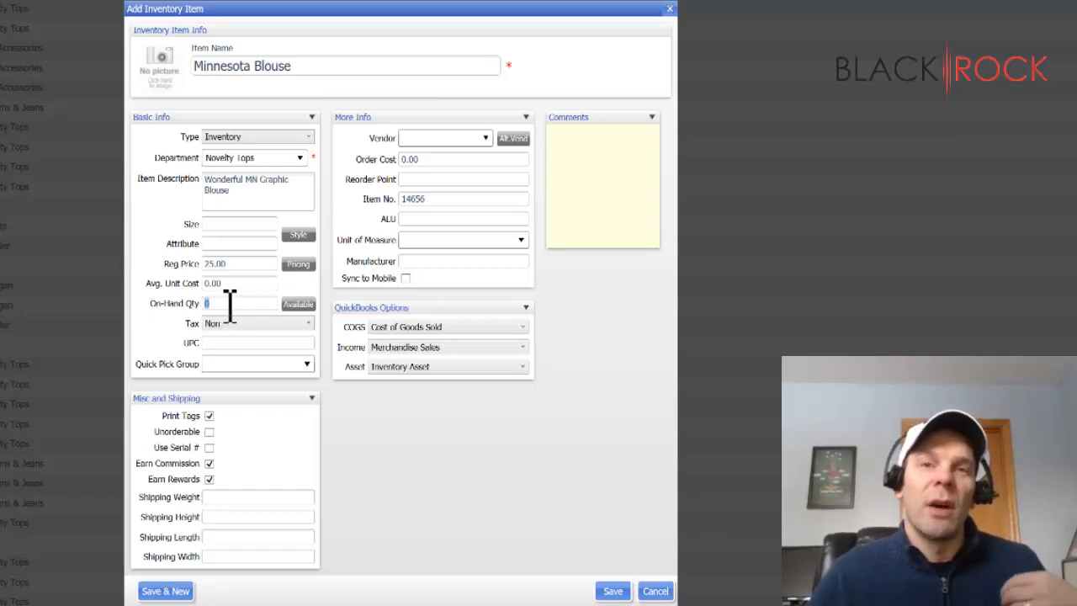
click(231, 301)
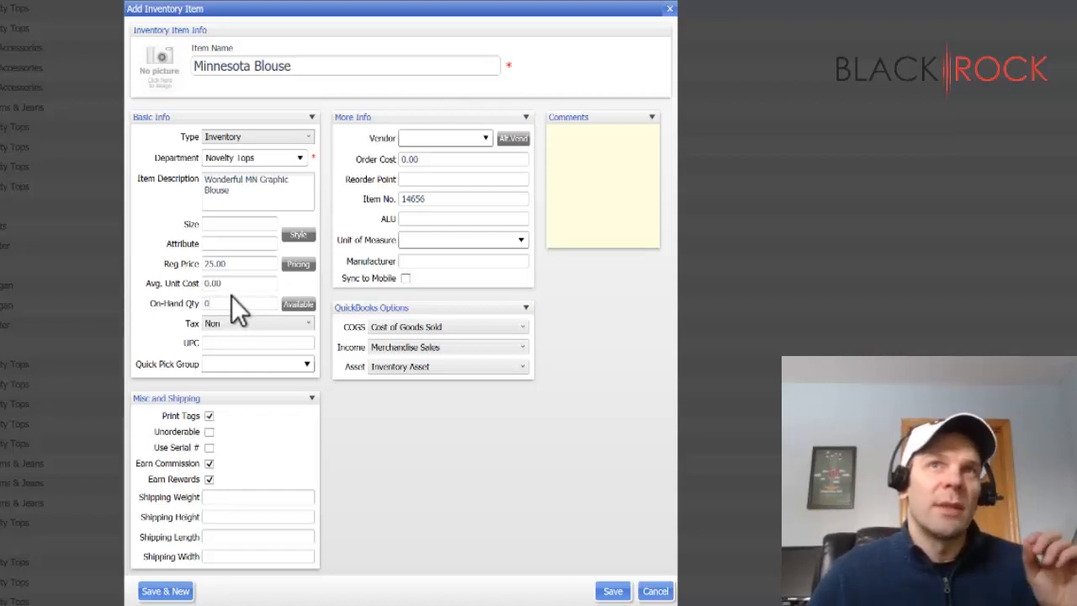
key(shift+Tab)
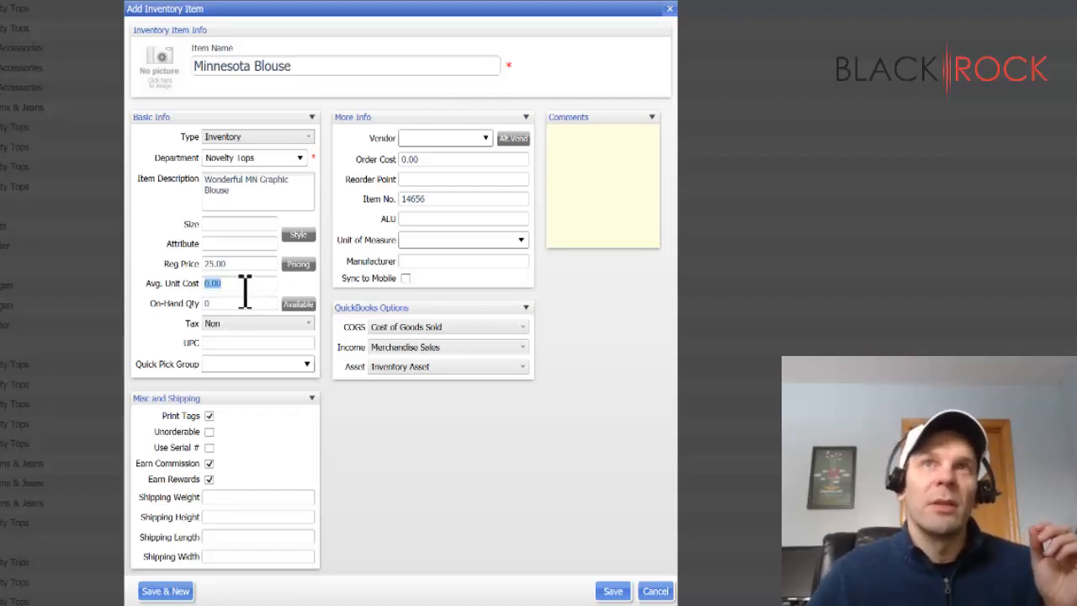
- Examine the item's price levels, markdowns and price calculation fields without changing any values
click(303, 265)
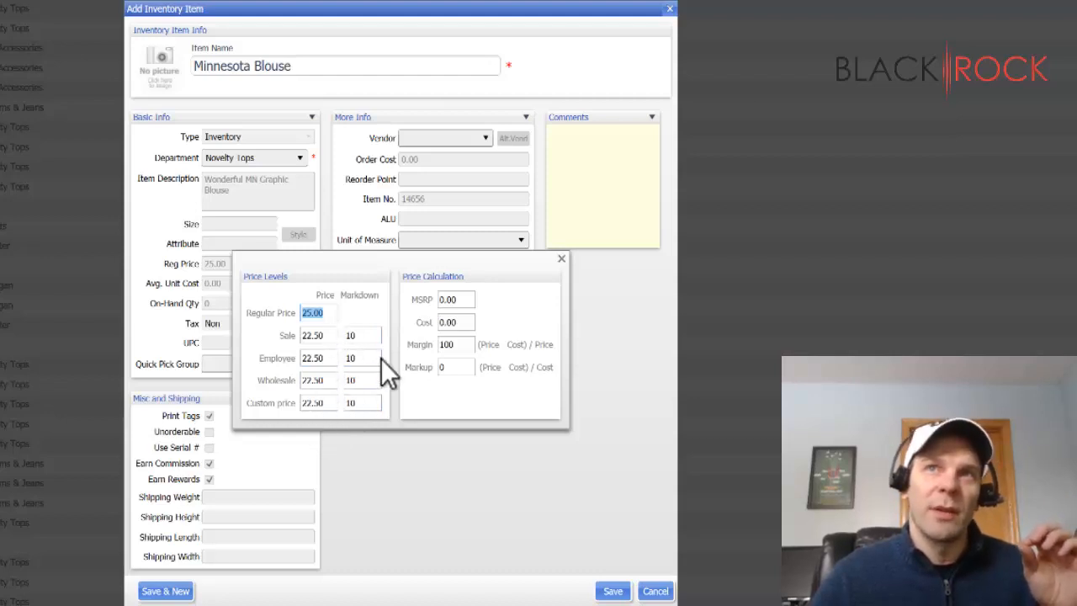
click(354, 337)
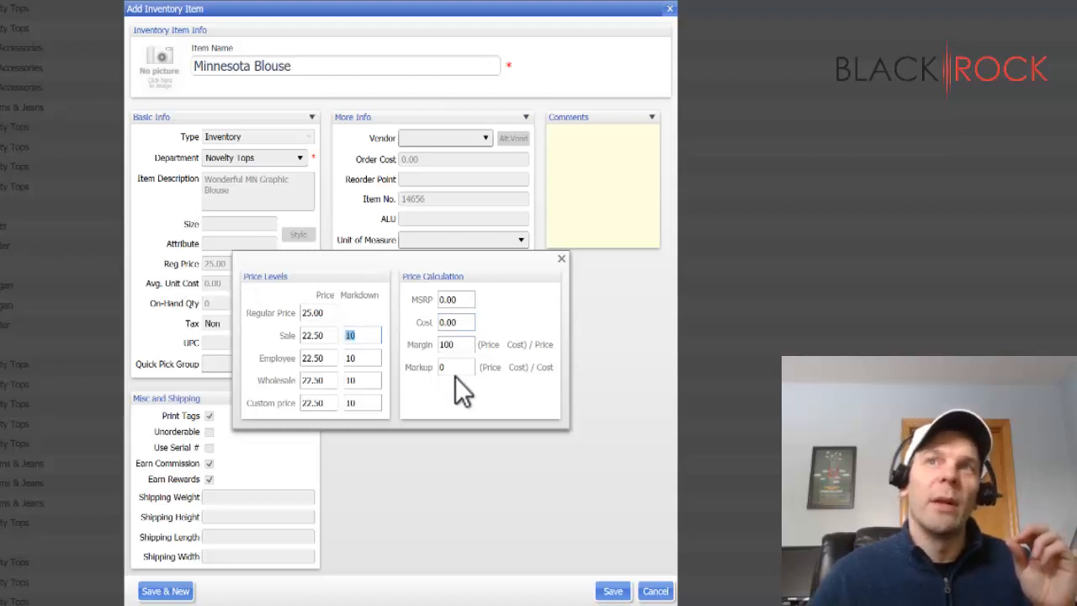
click(459, 299)
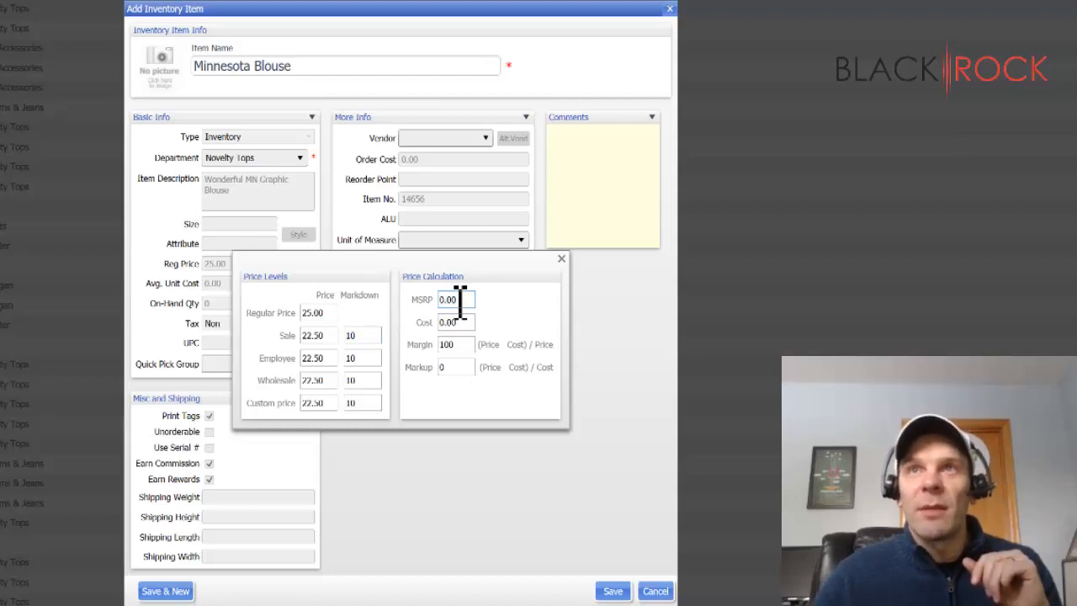
click(562, 259)
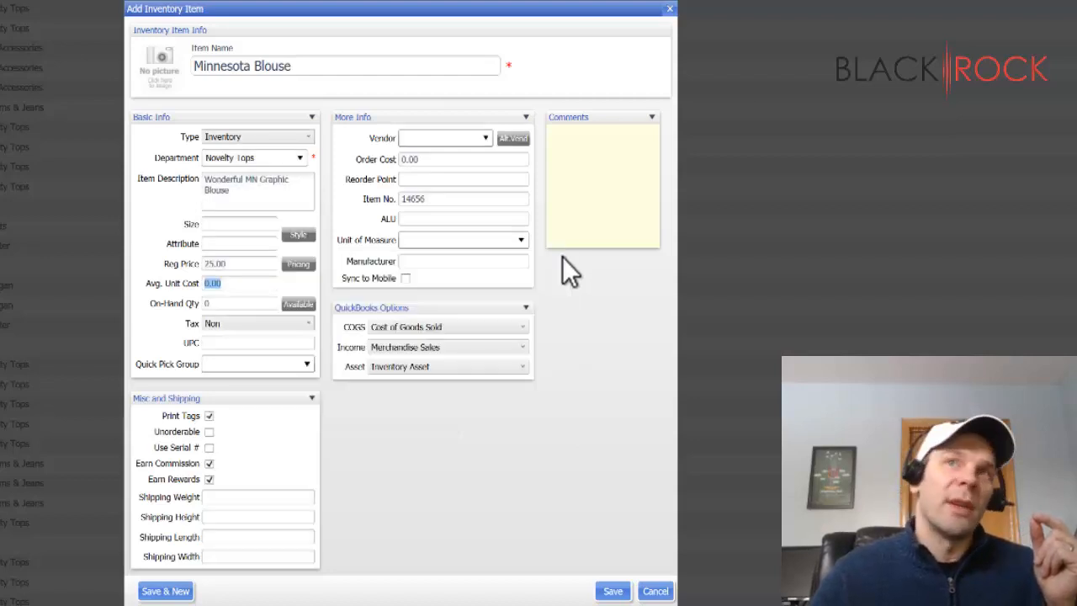
- Set the item's MSRP to 50 in its pricing details
click(298, 266)
click(465, 299)
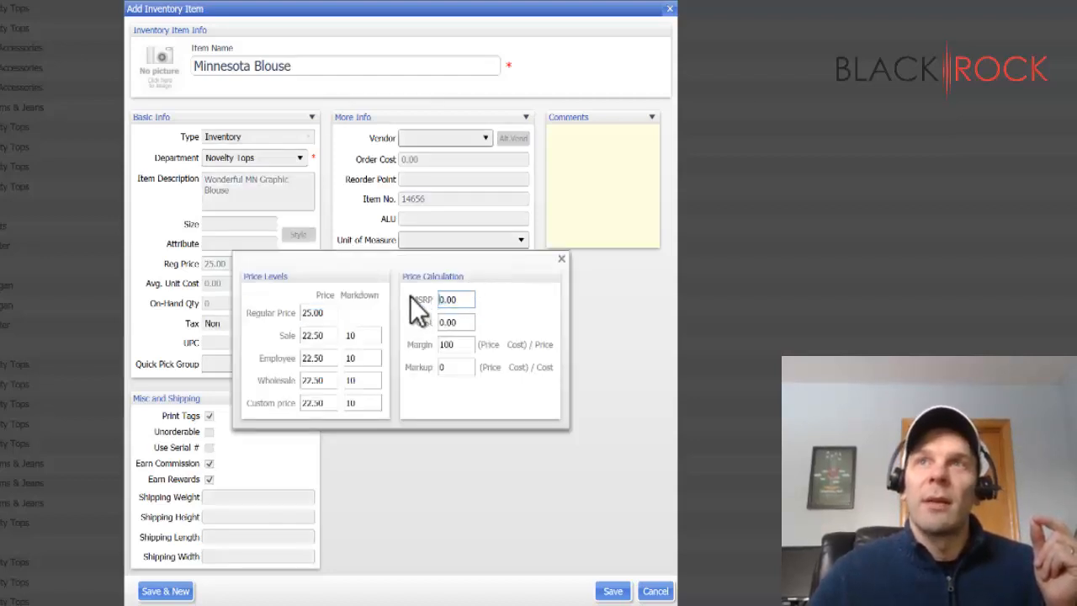
double_click(473, 300)
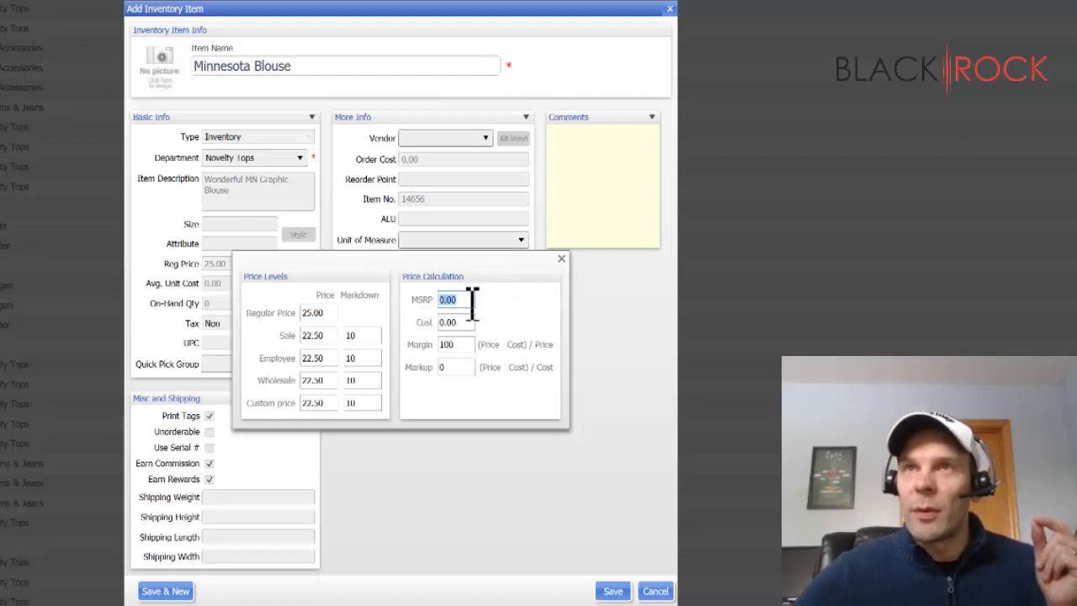
text(50)
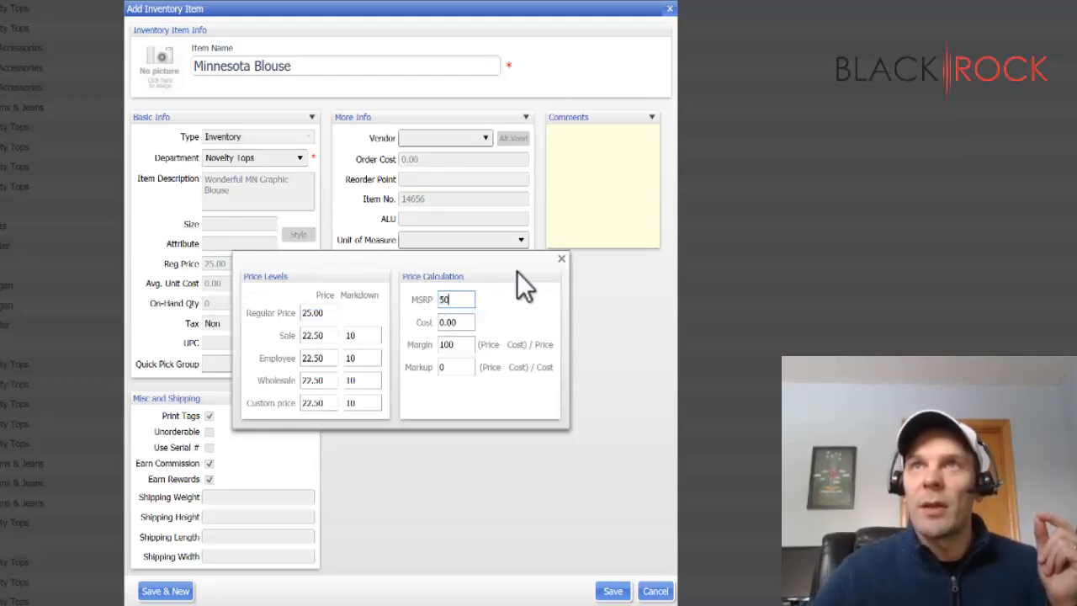
click(559, 260)
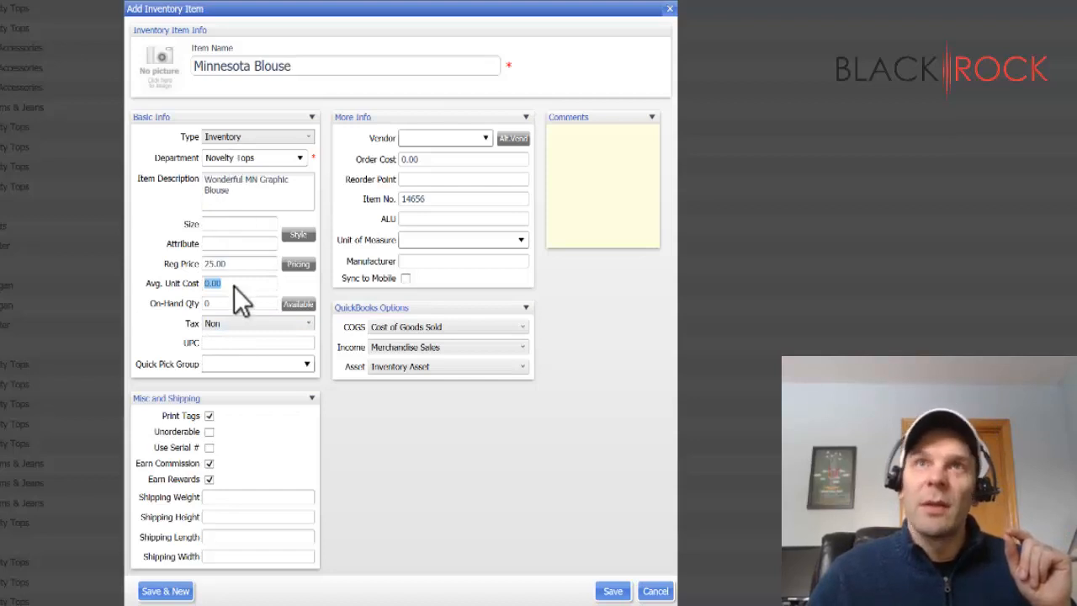
click(220, 325)
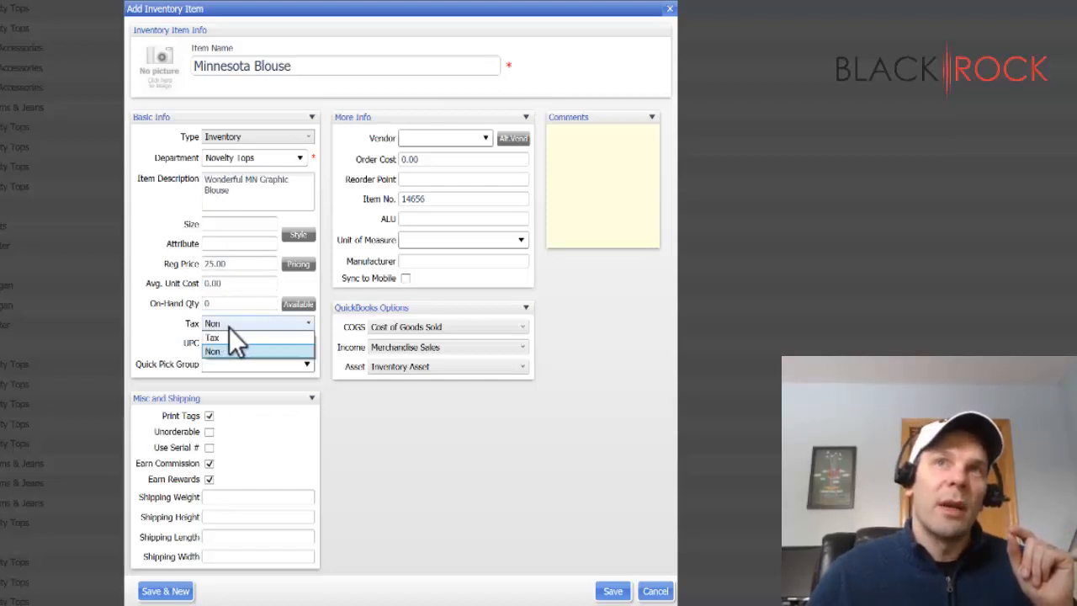
click(173, 348)
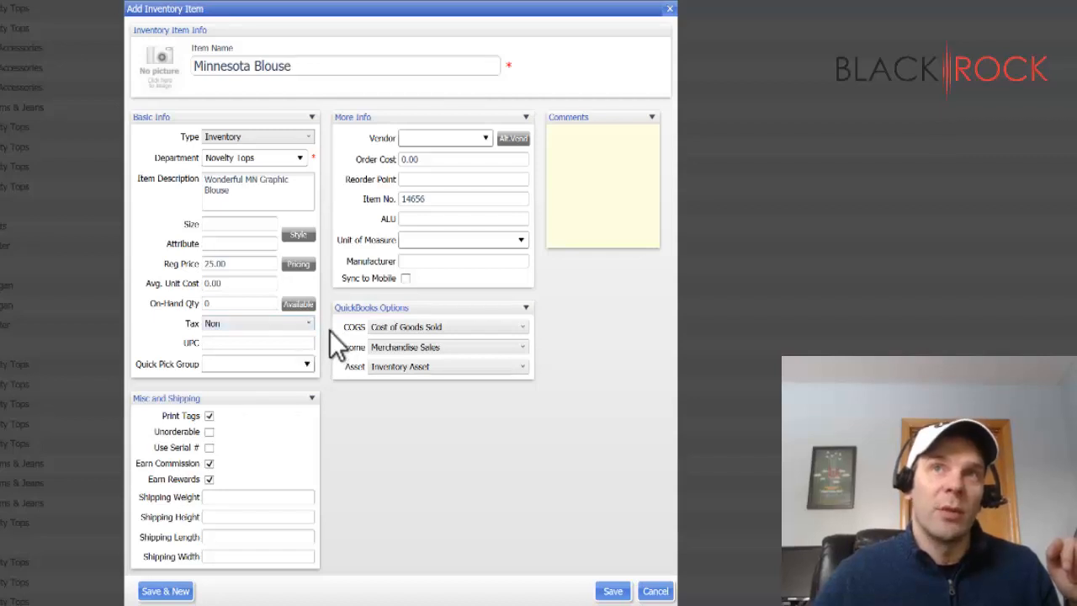
click(309, 345)
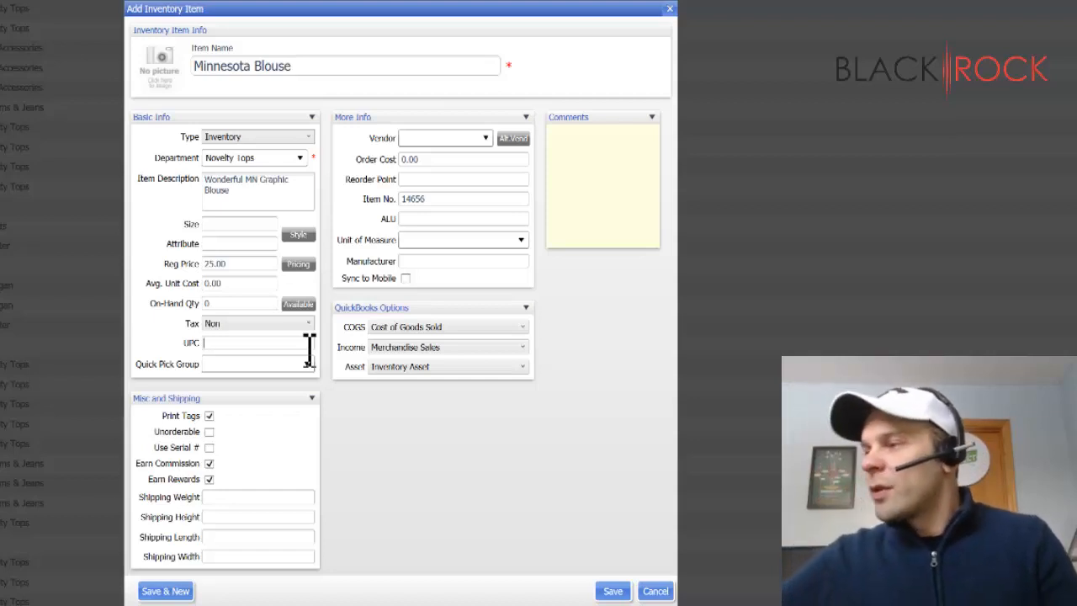
text(0049000050349)
key(Tab)
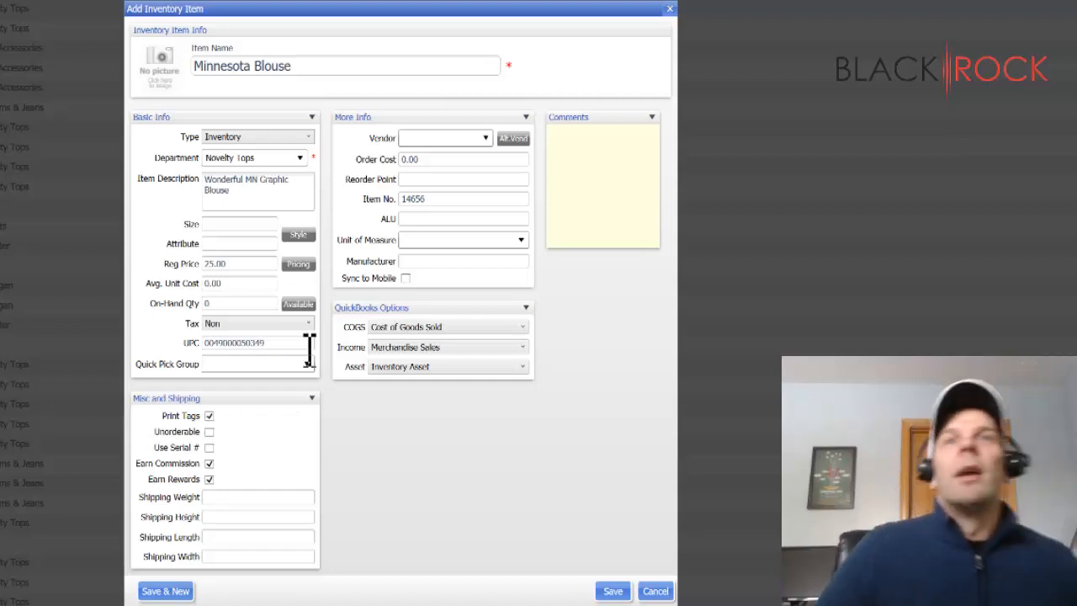
key(shift+Tab)
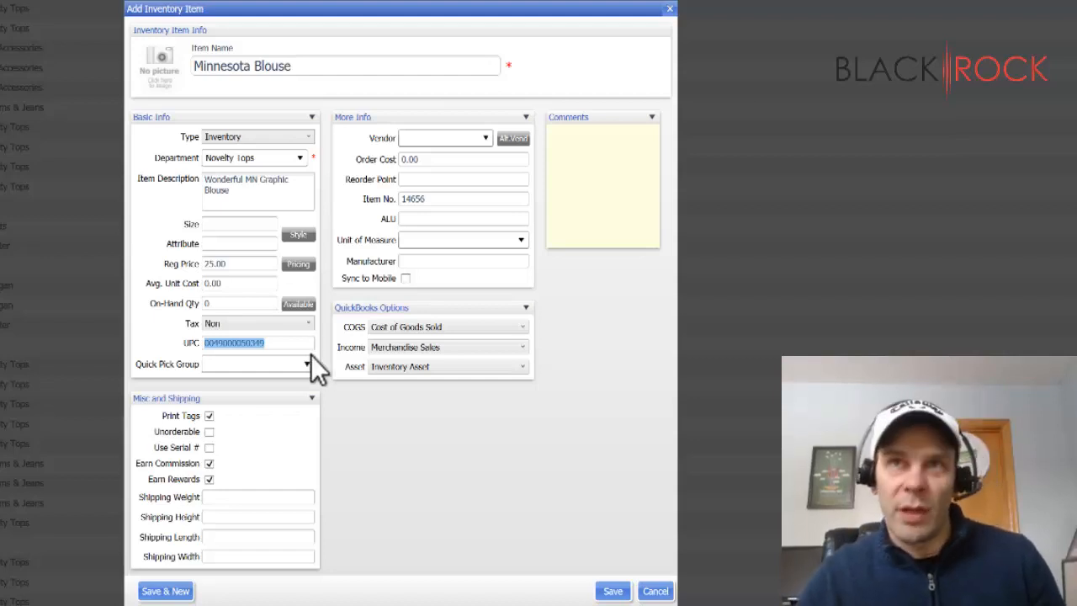
click(308, 365)
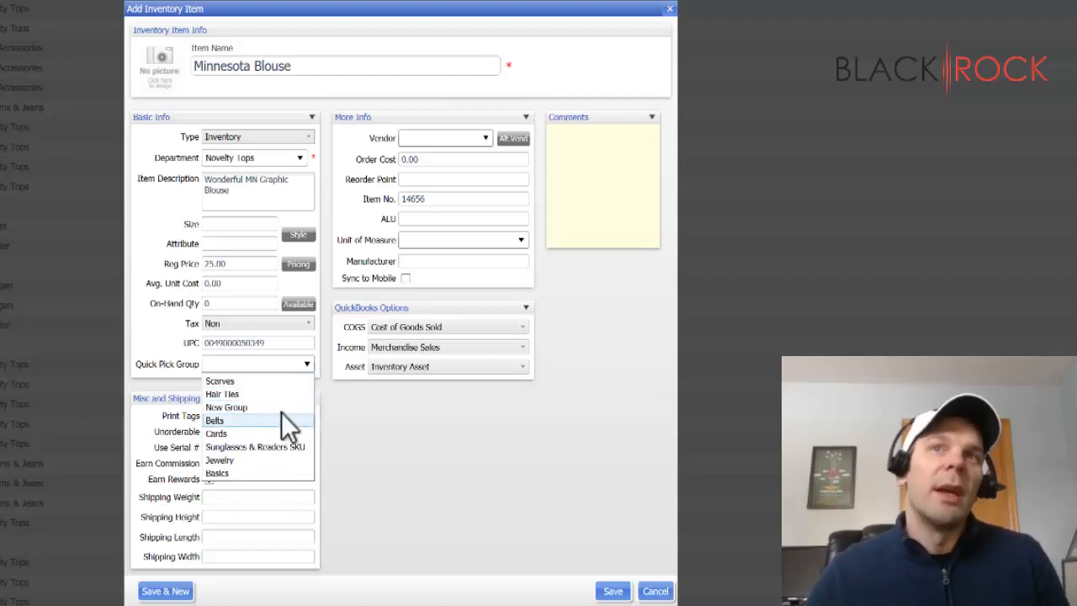
click(310, 363)
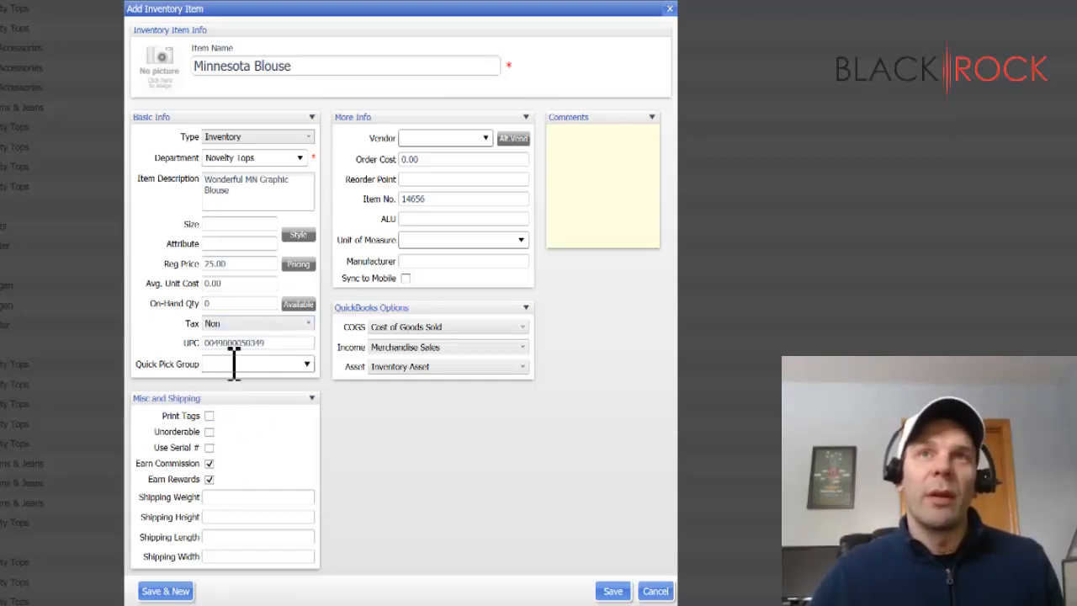
- Keep Print Tags and Earn Rewards enabled and turn off Earn Commission for the item
click(209, 416)
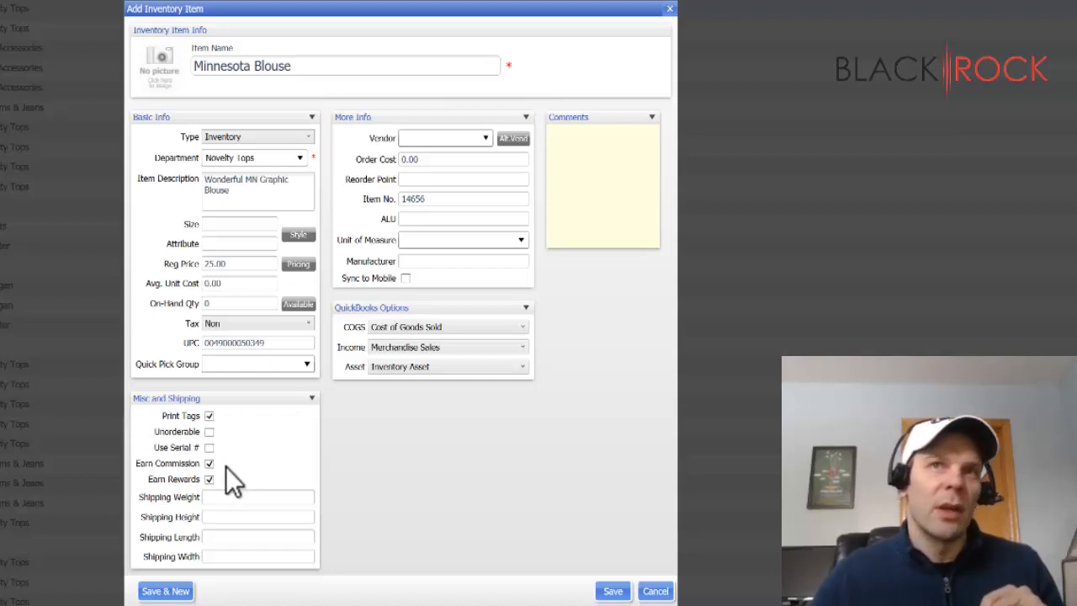
click(210, 464)
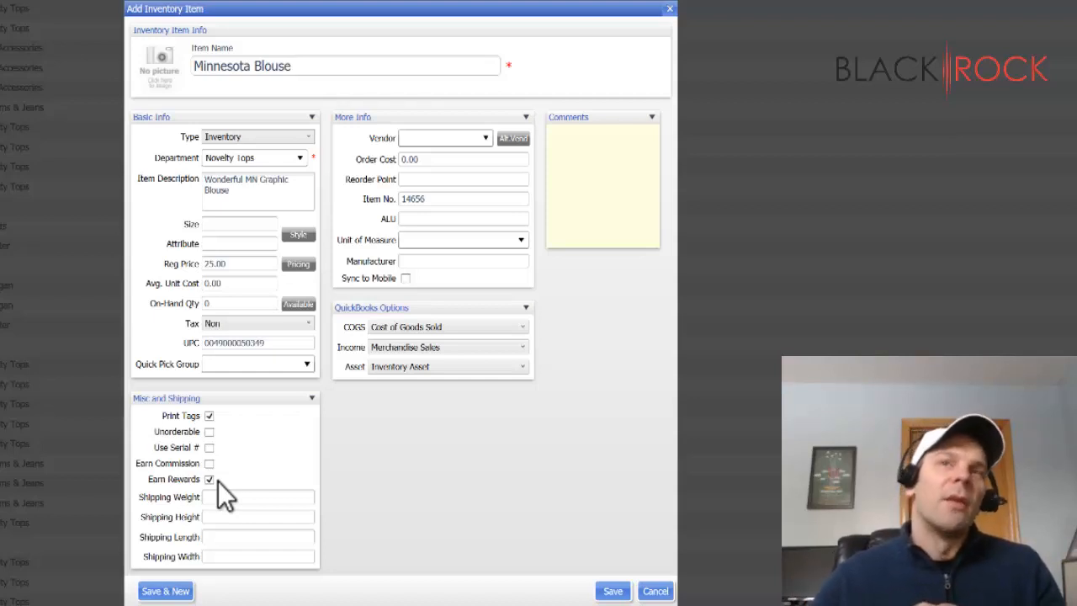
click(210, 479)
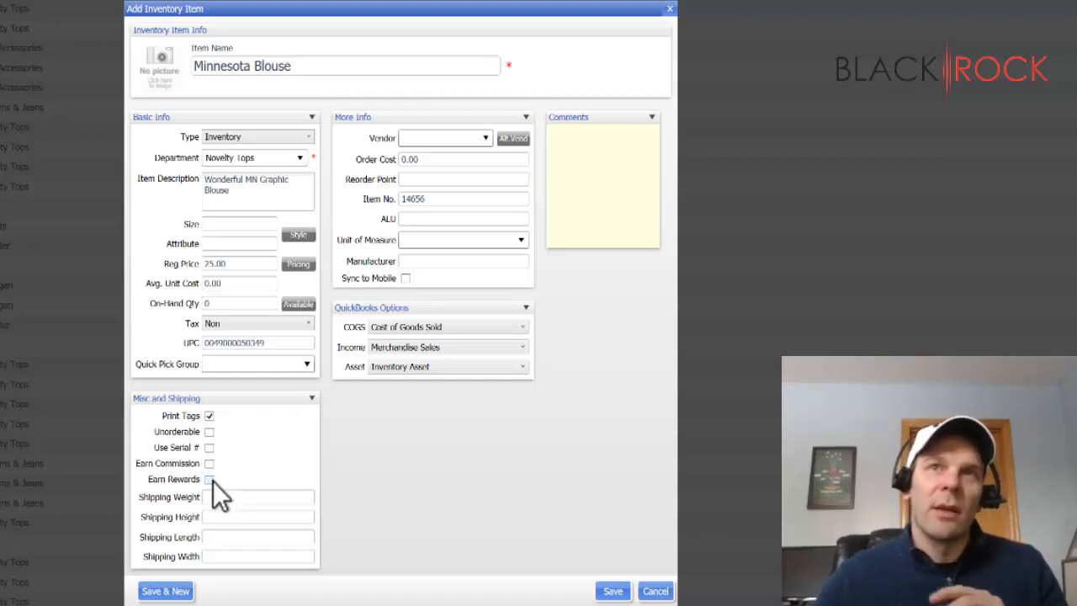
click(209, 479)
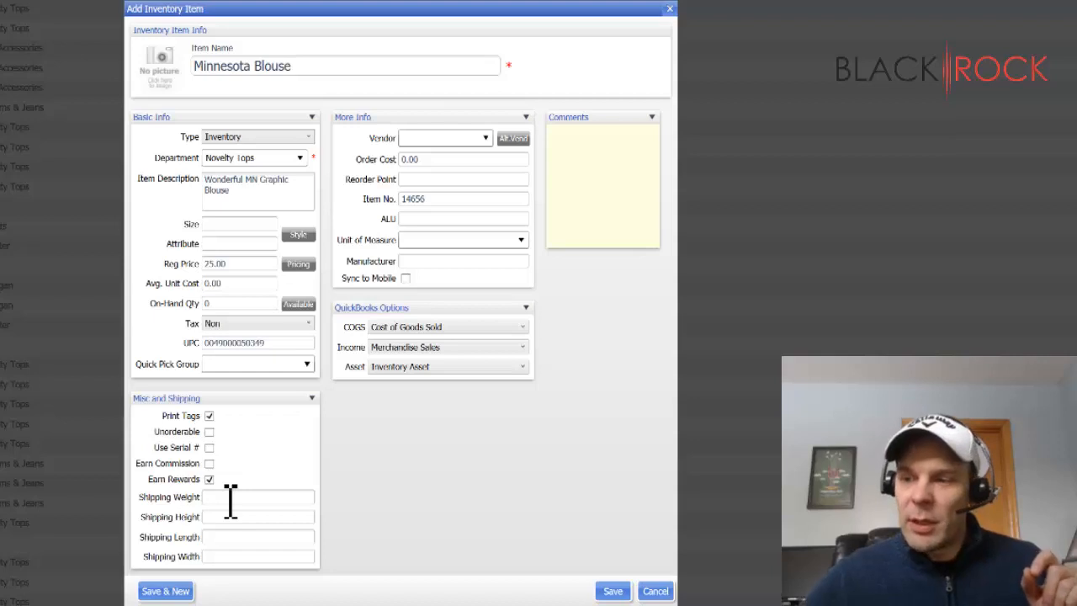
- Set the shipping weight to 1, height to 5, length to 10 and width to 2
click(230, 497)
text(1)
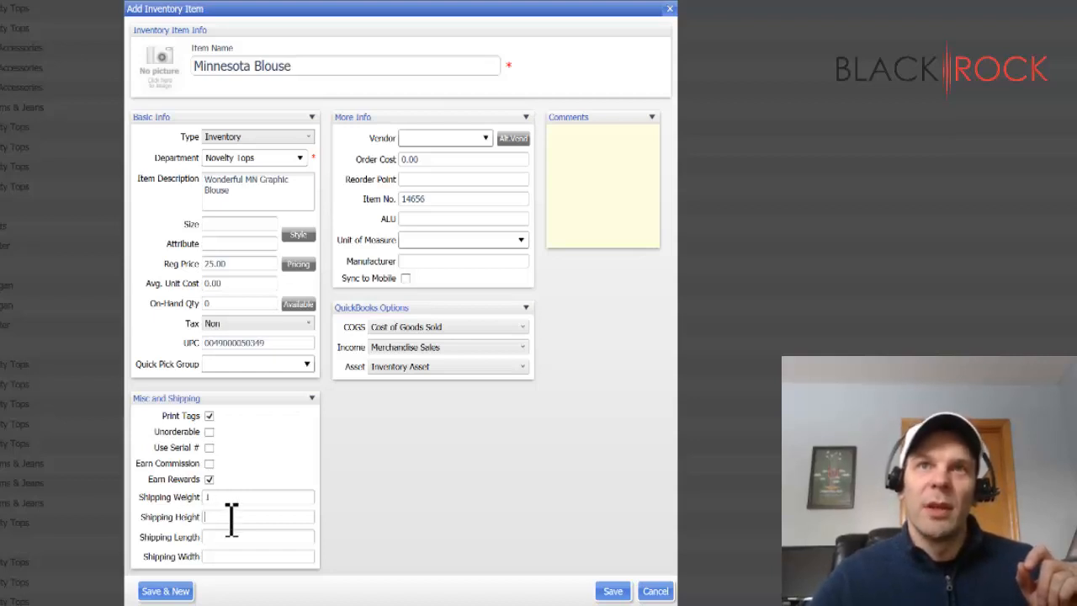
text(465)
key(Tab)
text(10)
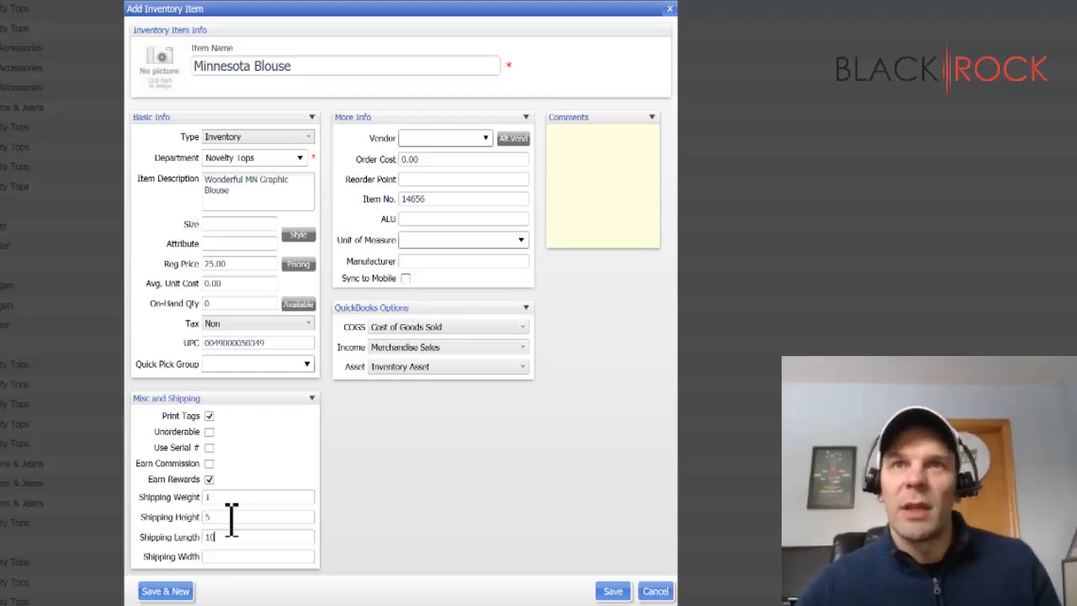
key(Tab)
text(5)
key(BackSpace)
text(2)
key(Tab)
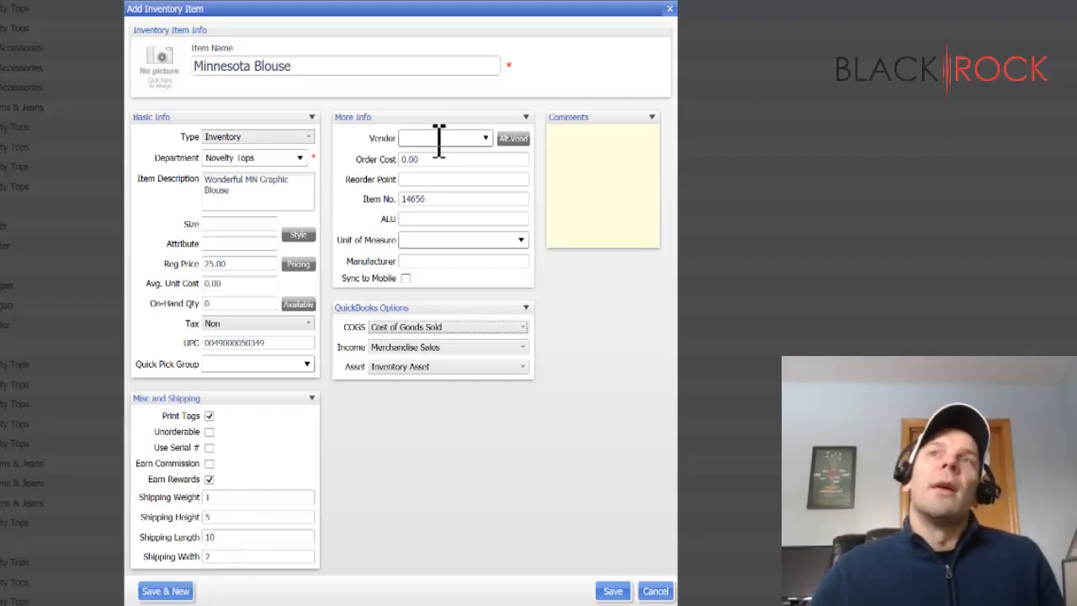
- Assign Bacci as the item's vendor
click(486, 139)
scroll(401, 296, down, 10)
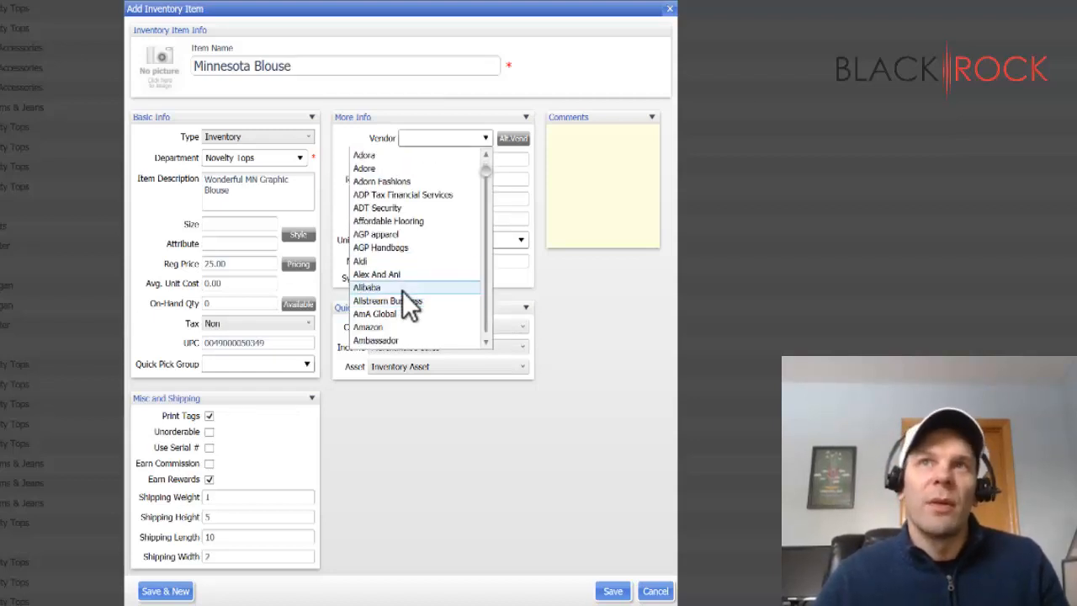
scroll(425, 318, down, 2)
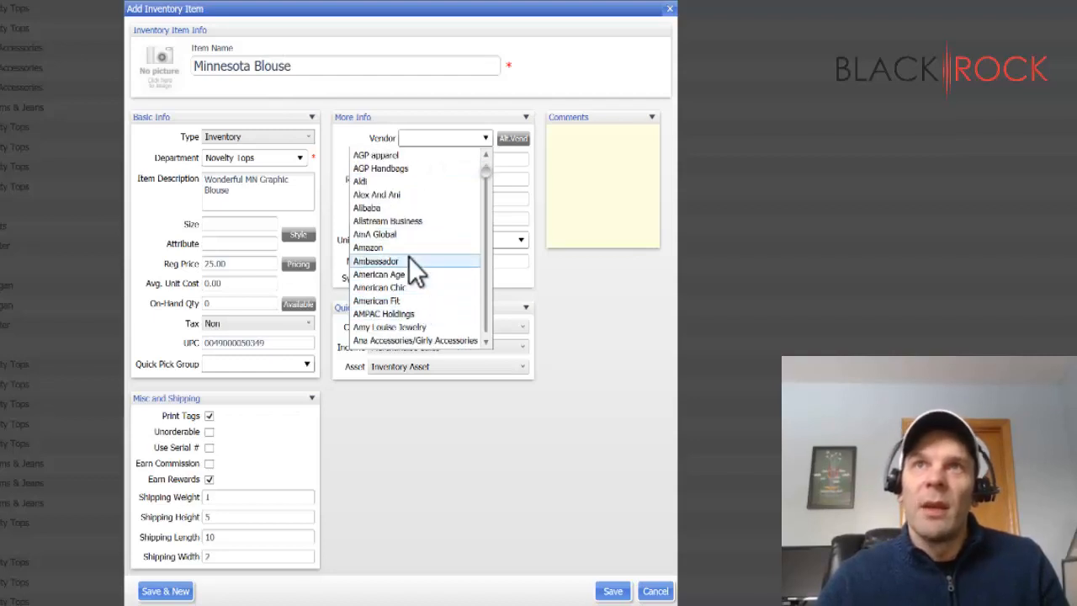
scroll(413, 302, down, 5)
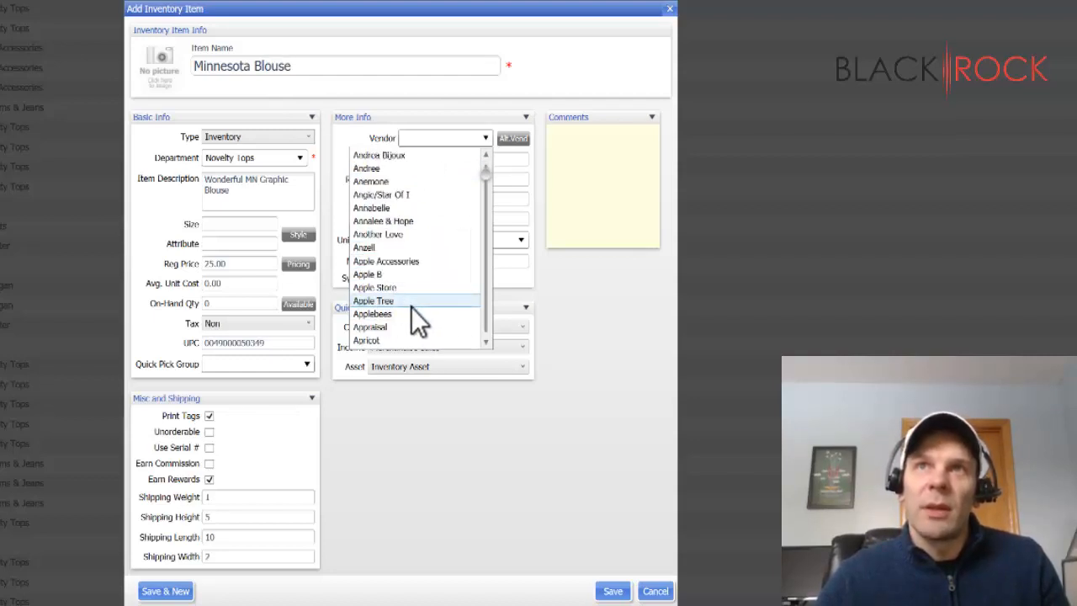
scroll(416, 320, down, 5)
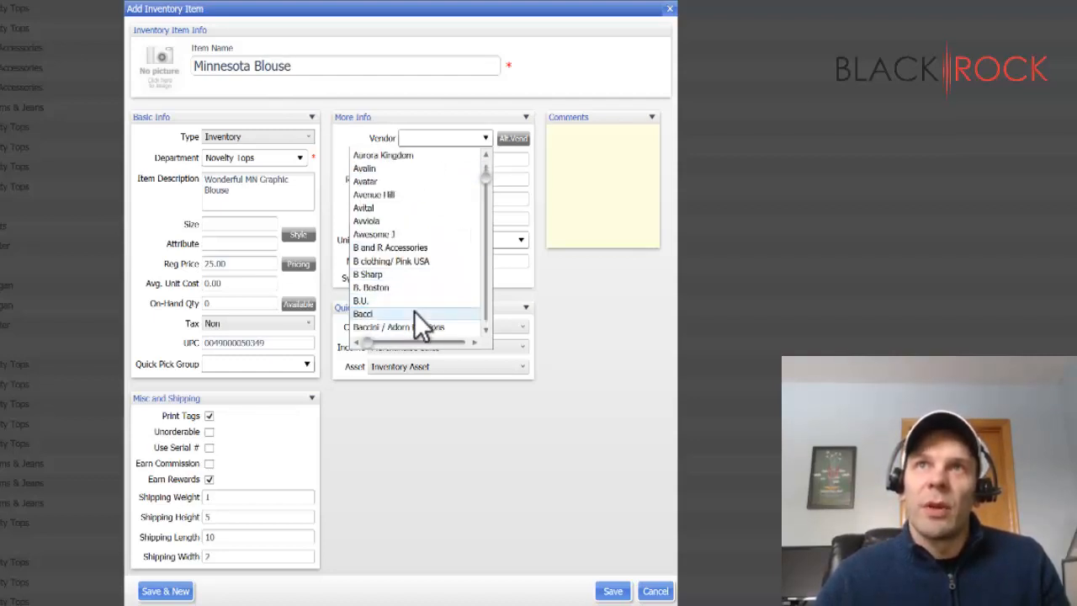
click(414, 312)
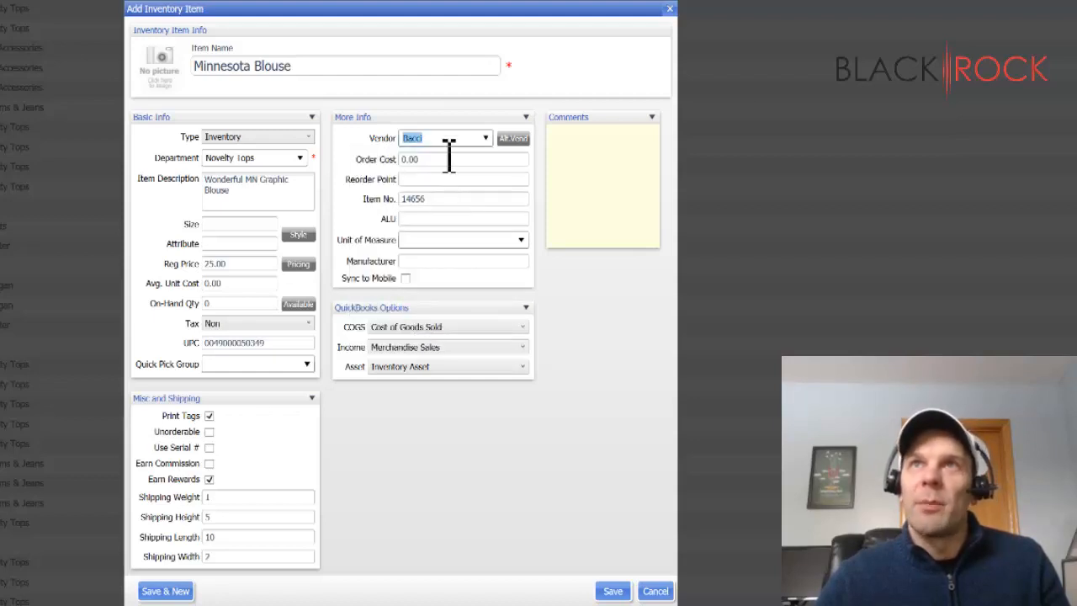
- Change the item's vendor to Basil & Lola
click(488, 139)
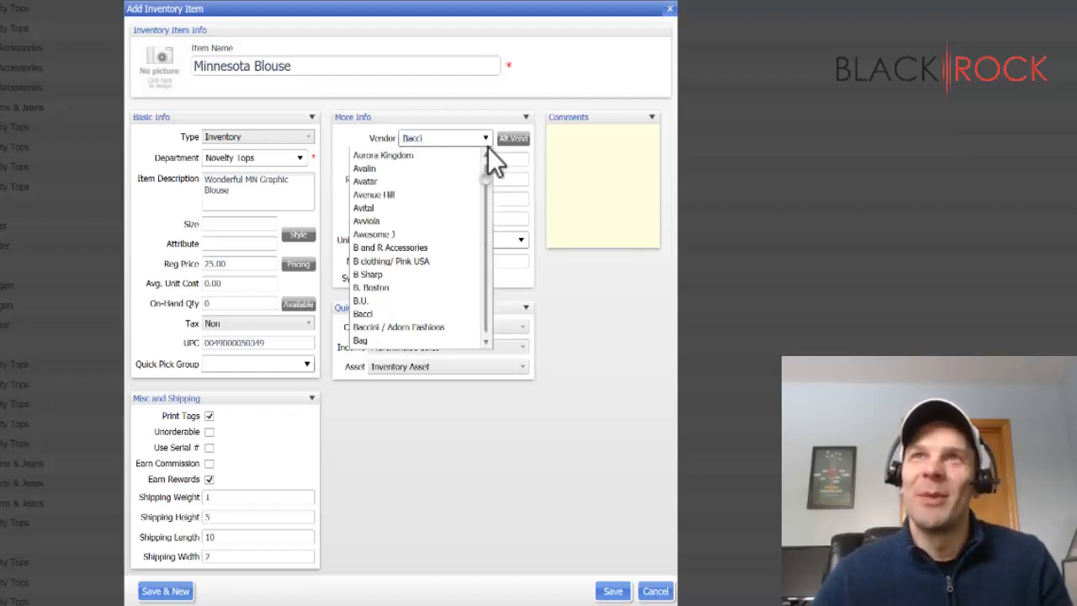
scroll(440, 258, down, 1)
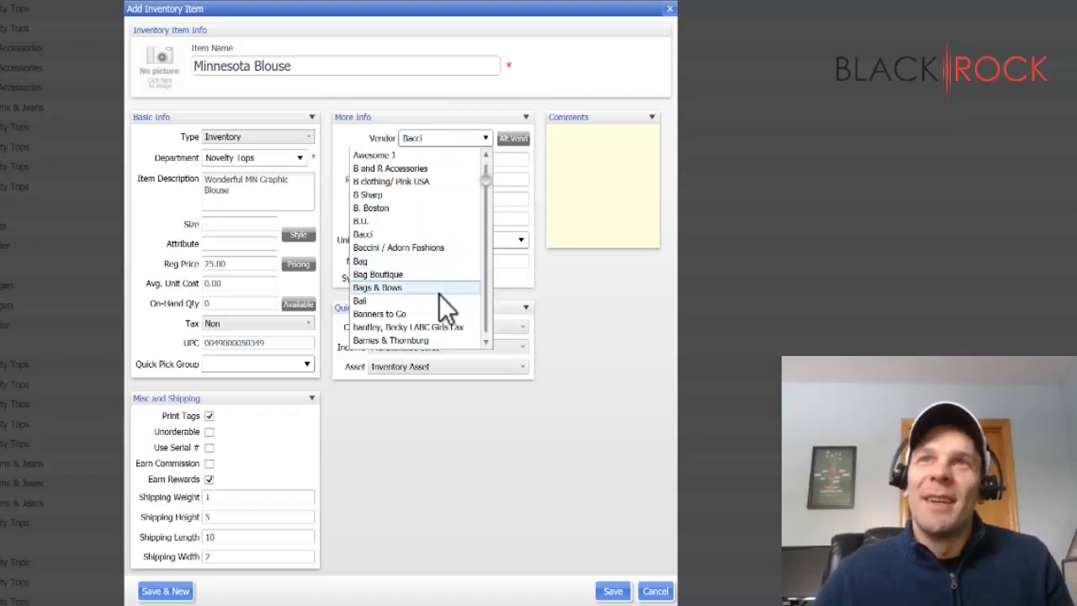
scroll(438, 294, down, 1)
click(422, 327)
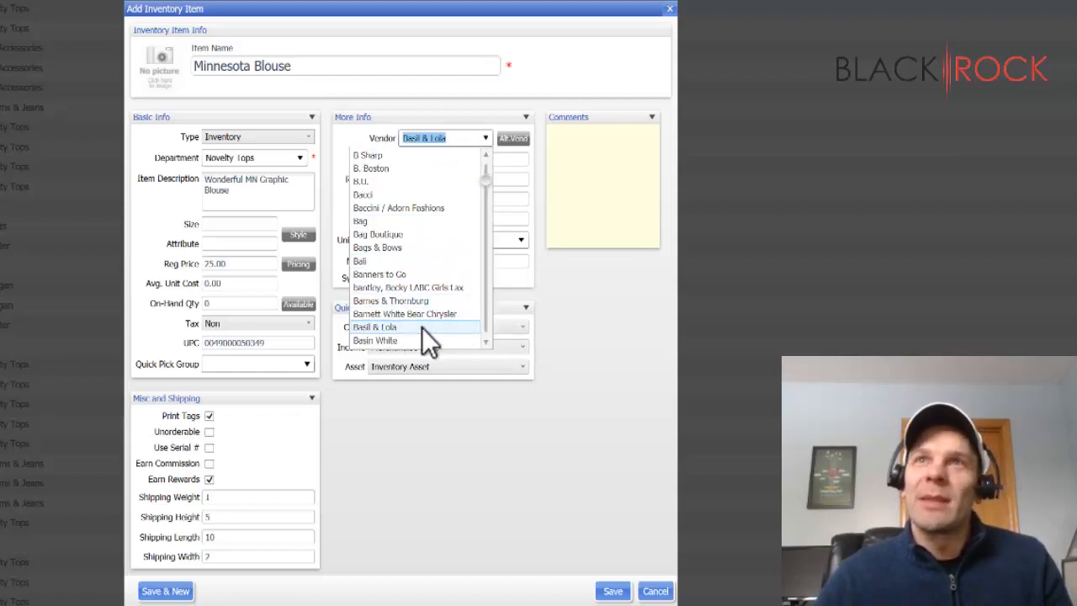
click(459, 141)
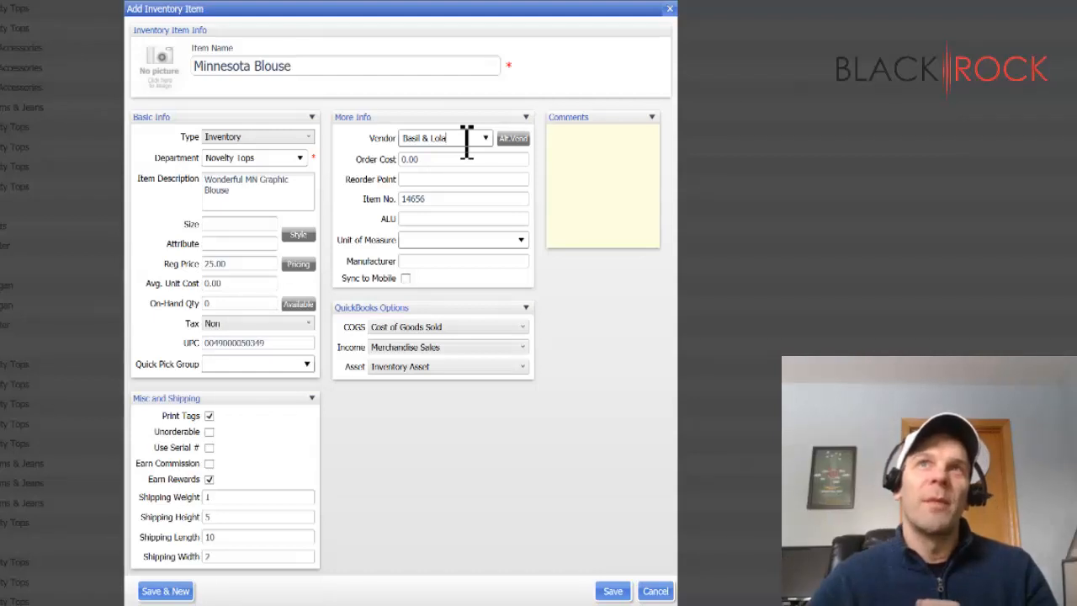
- Examine the alternate vendor fields for vendors 2 to 5 without assigning any
click(513, 139)
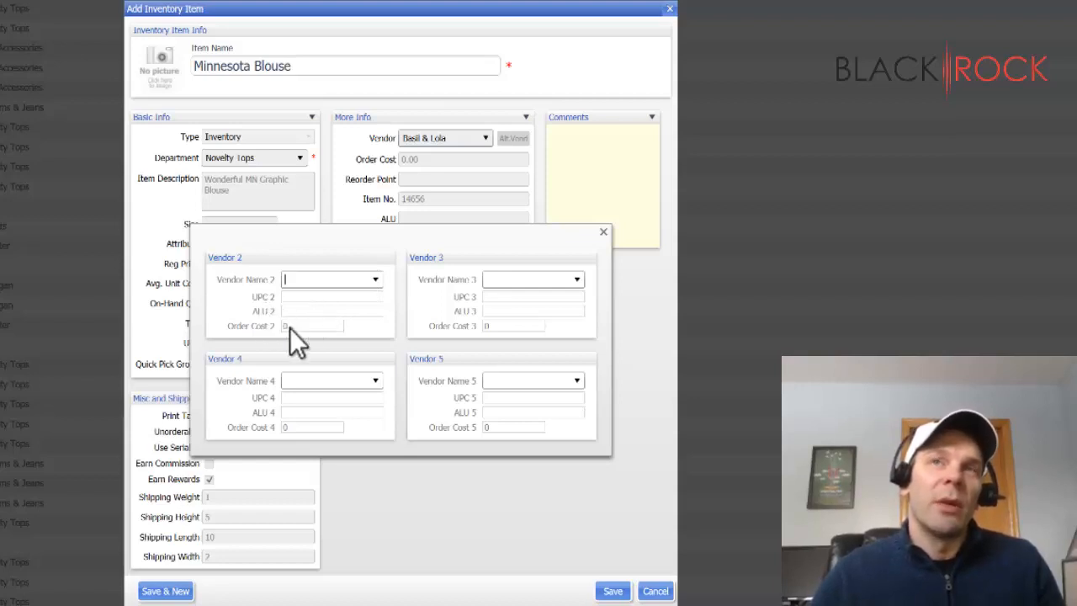
click(375, 279)
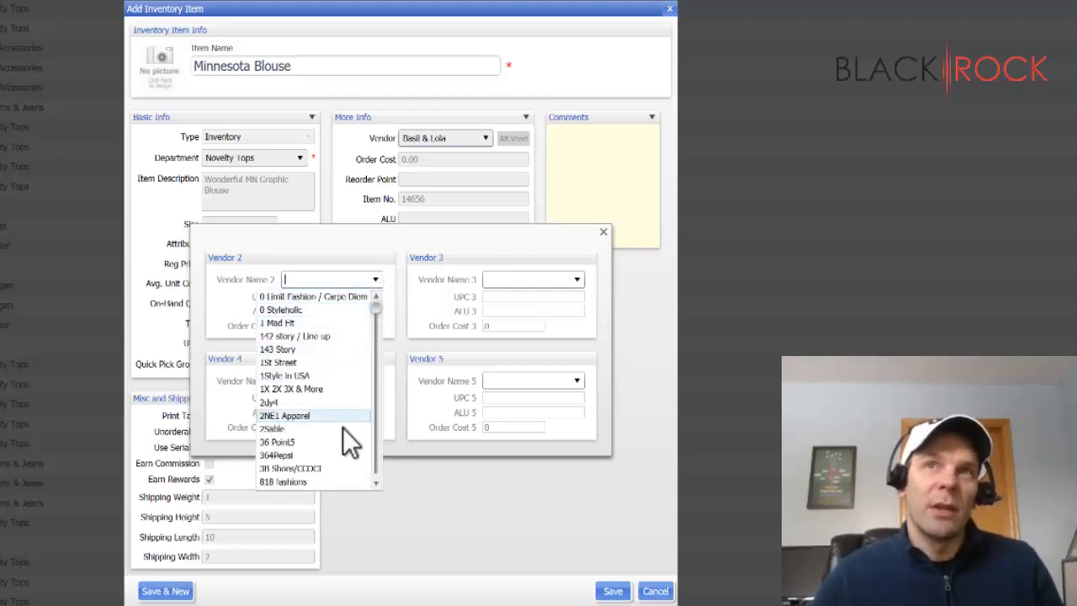
click(297, 283)
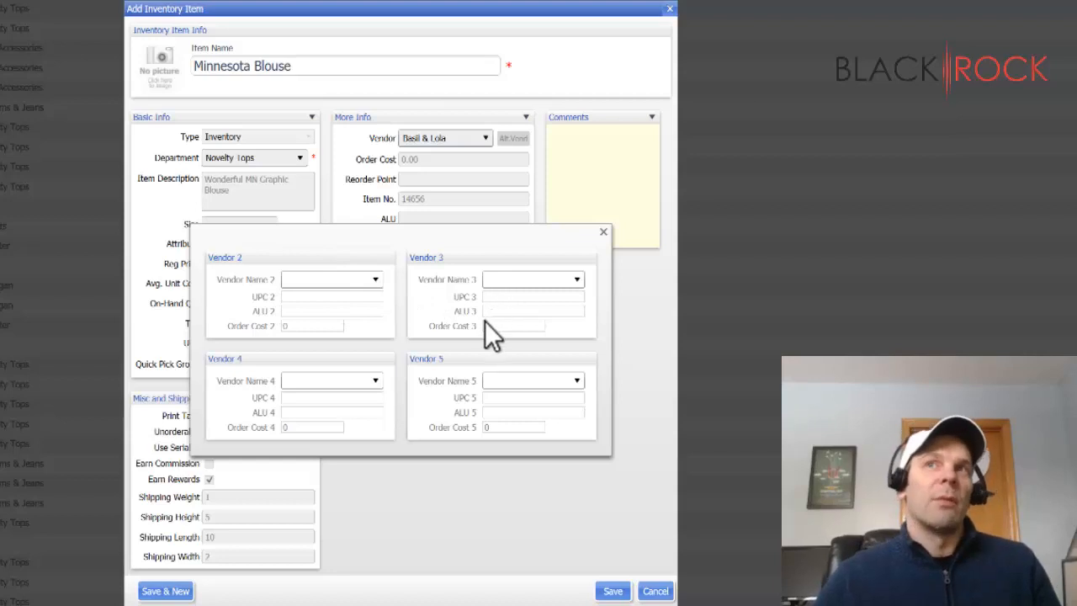
click(603, 231)
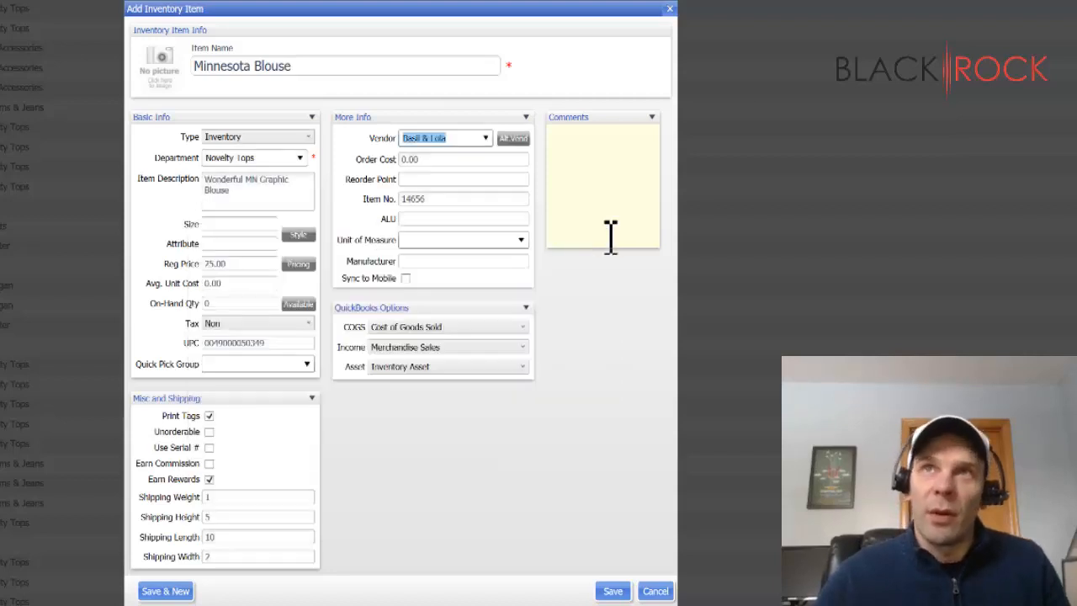
- Set the Minnesota Blouse's order cost to 5.00
click(483, 161)
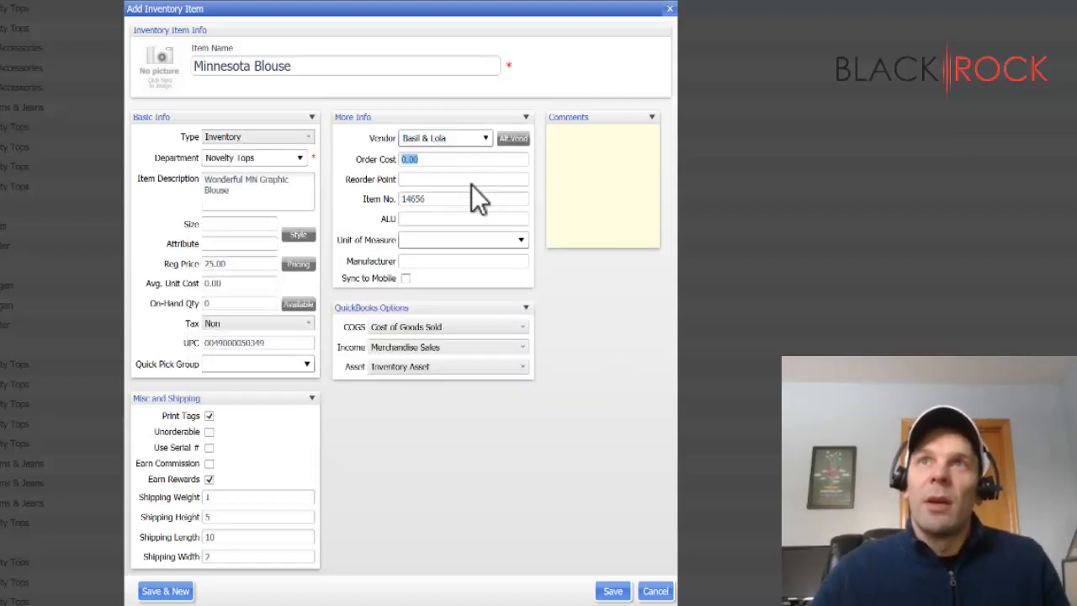
click(445, 165)
drag(401, 160, 472, 167)
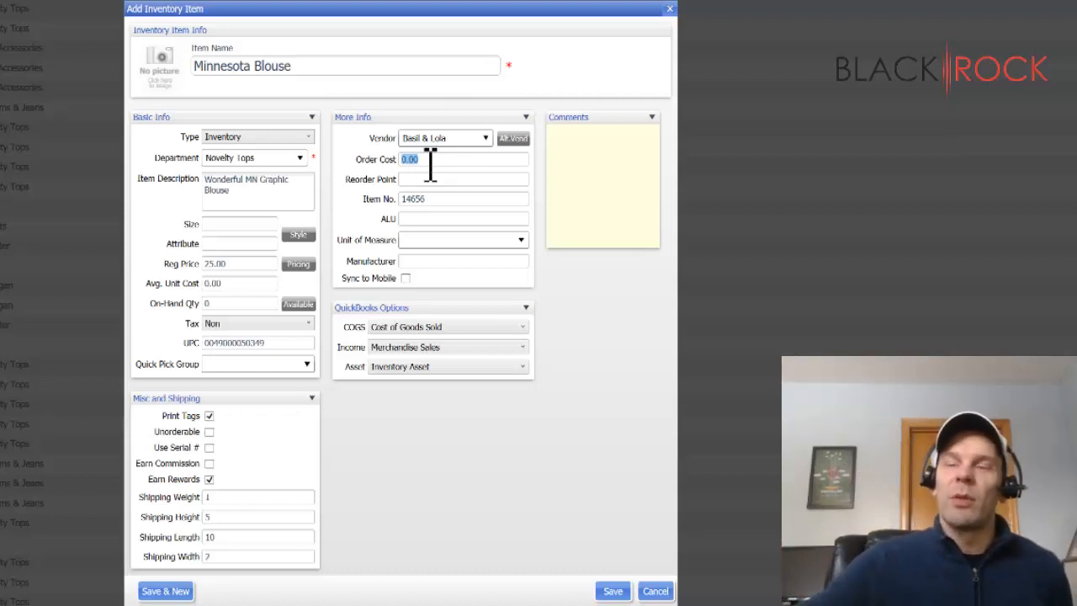
text(5)
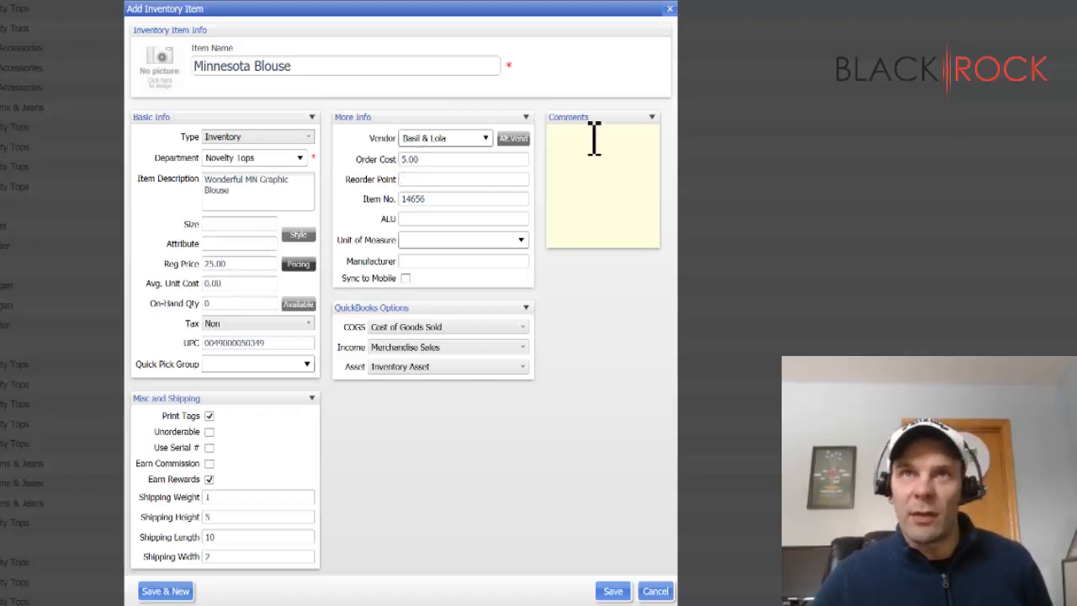
click(429, 161)
click(431, 161)
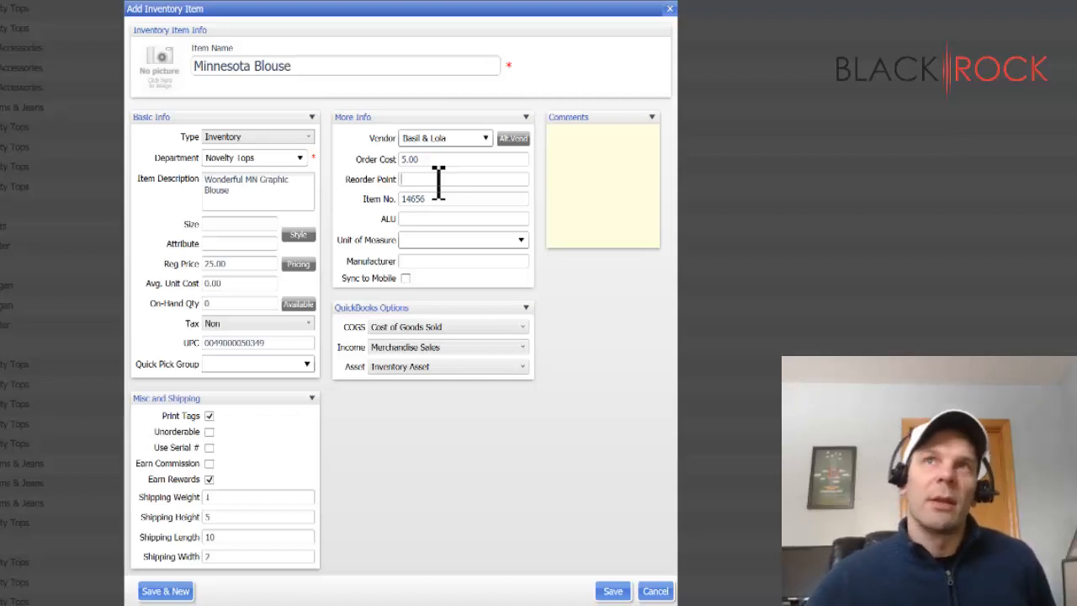
- Set the item's reorder point to 3
click(438, 179)
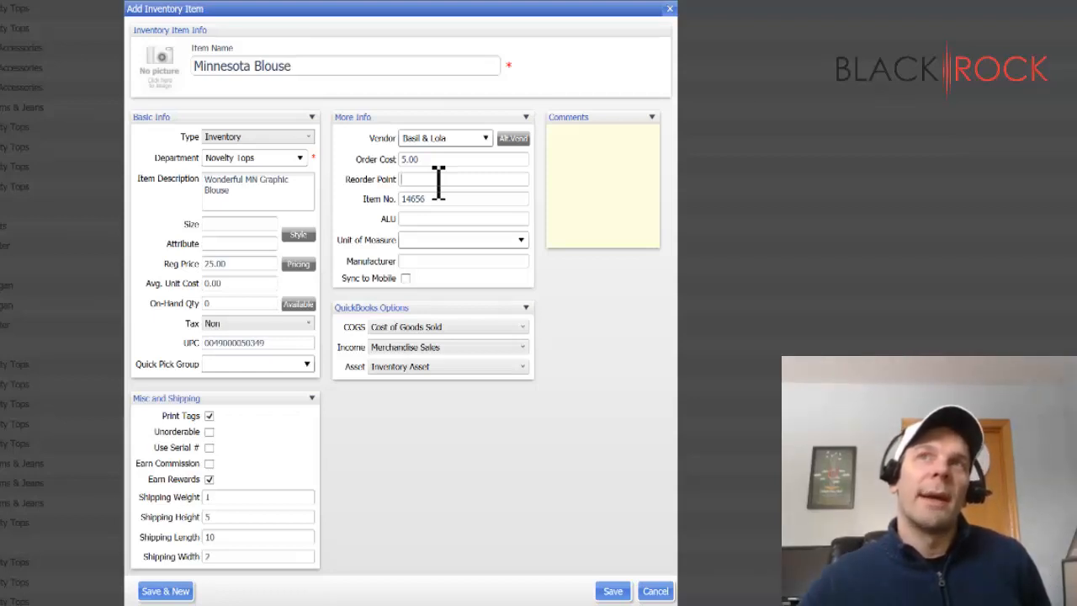
text(3)
click(449, 202)
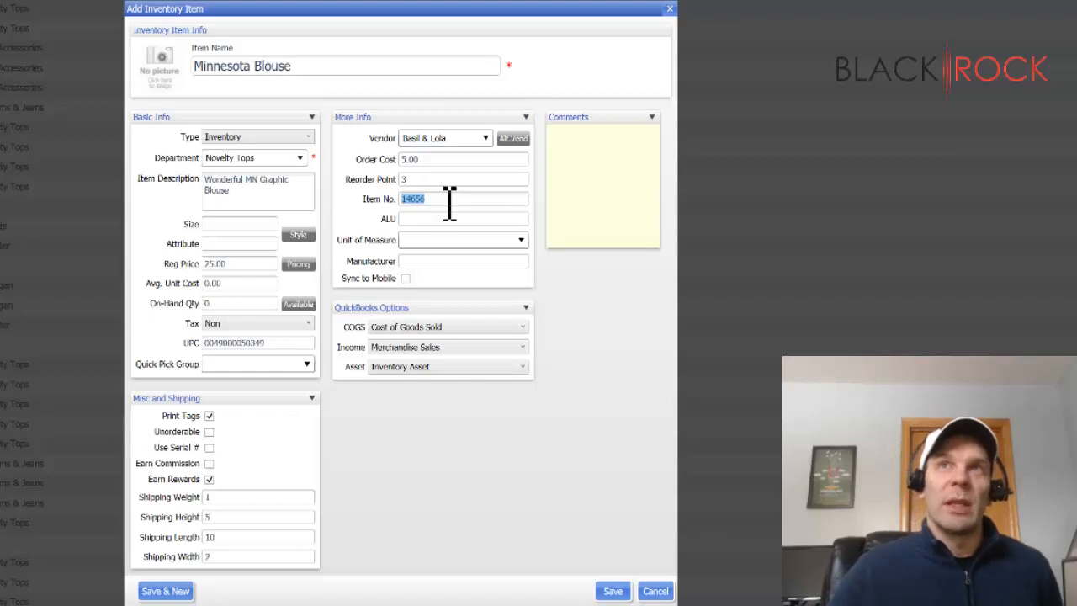
click(445, 179)
click(445, 182)
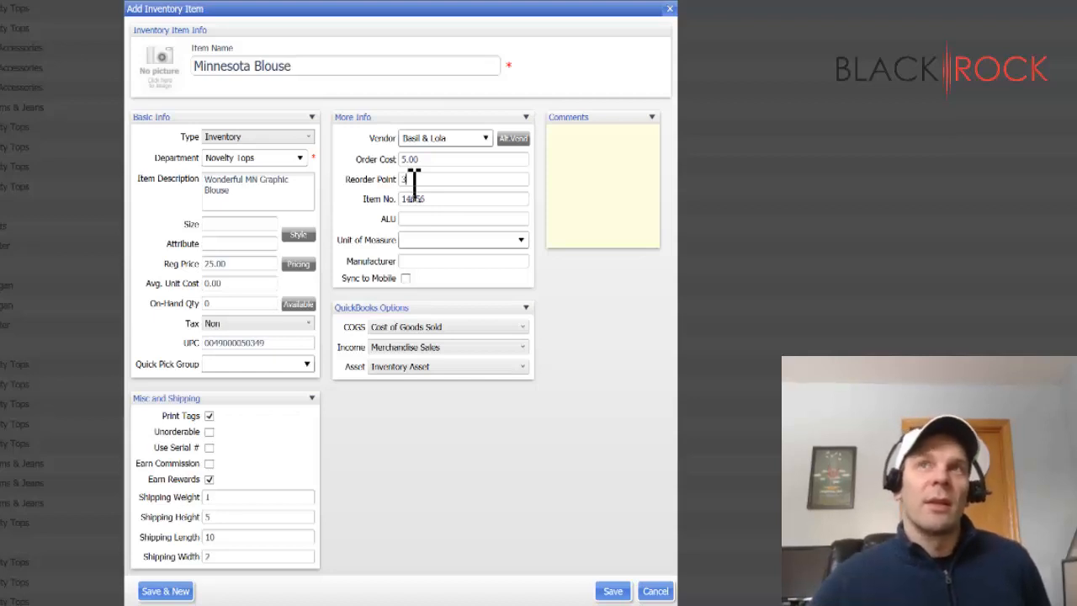
- Enter BB MN123 as the item's ALU, keeping the assigned item number
click(456, 201)
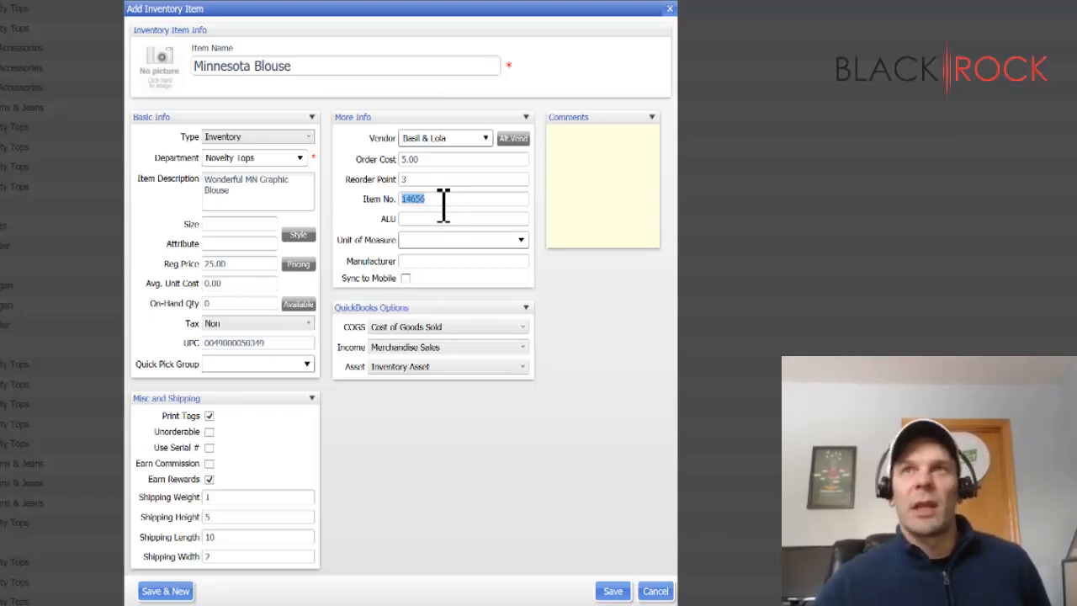
click(453, 207)
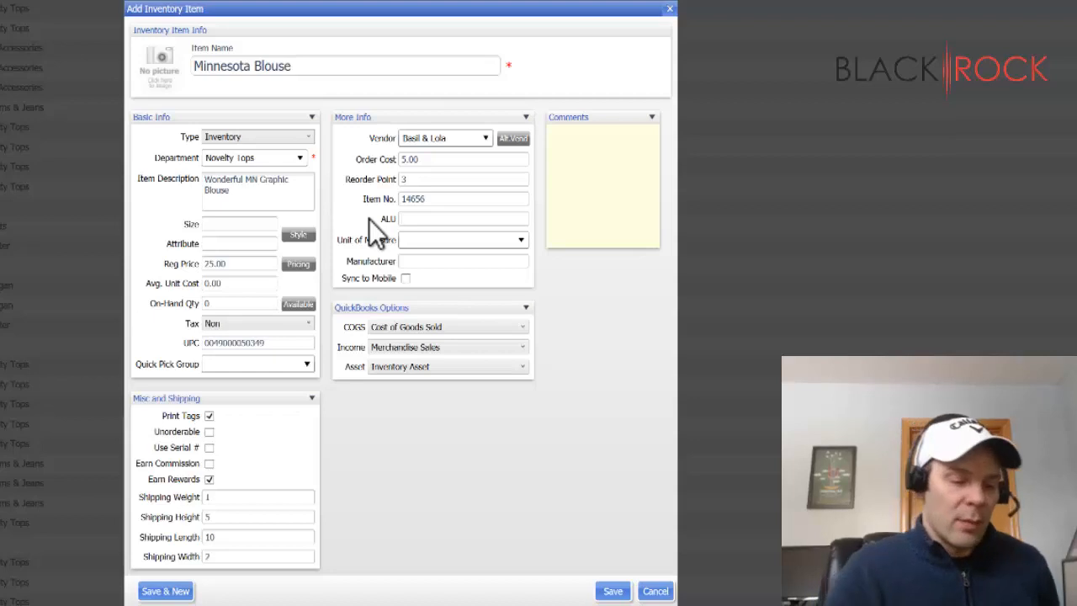
text(88)
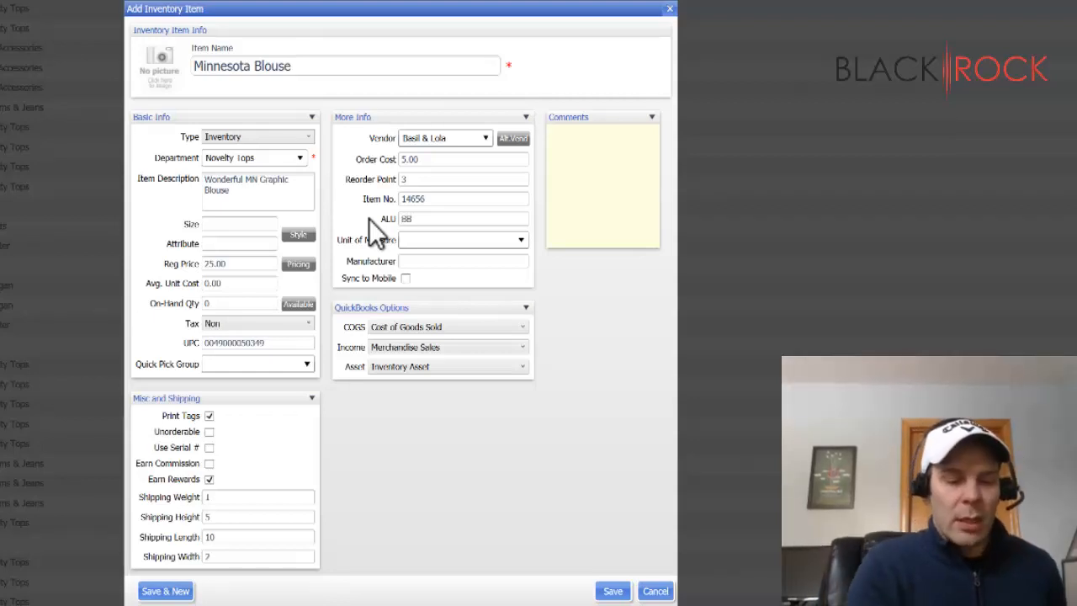
text( MN123)
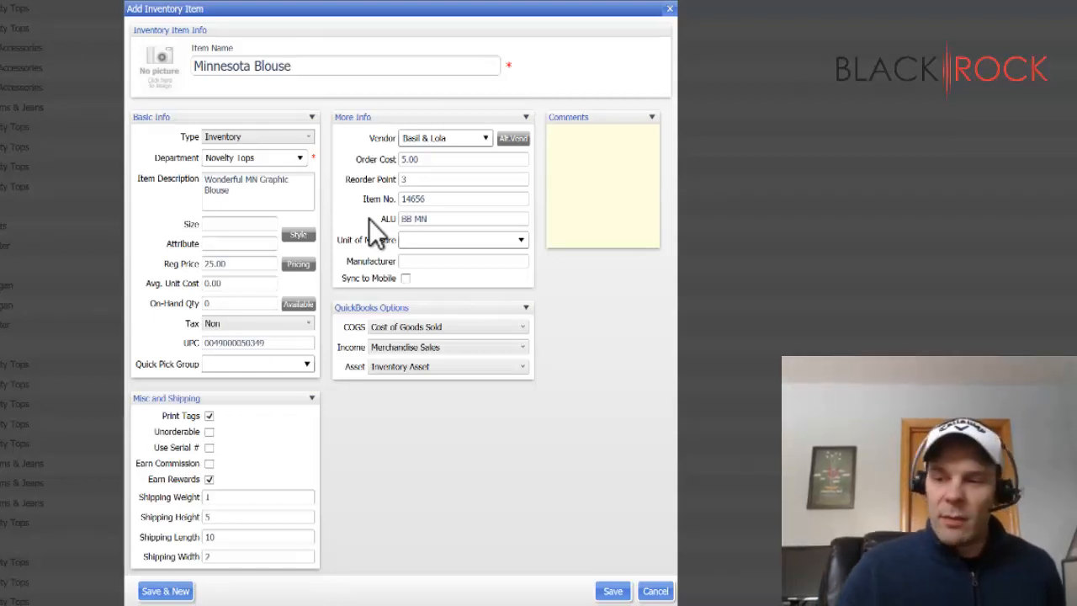
triple_click(457, 223)
click(461, 221)
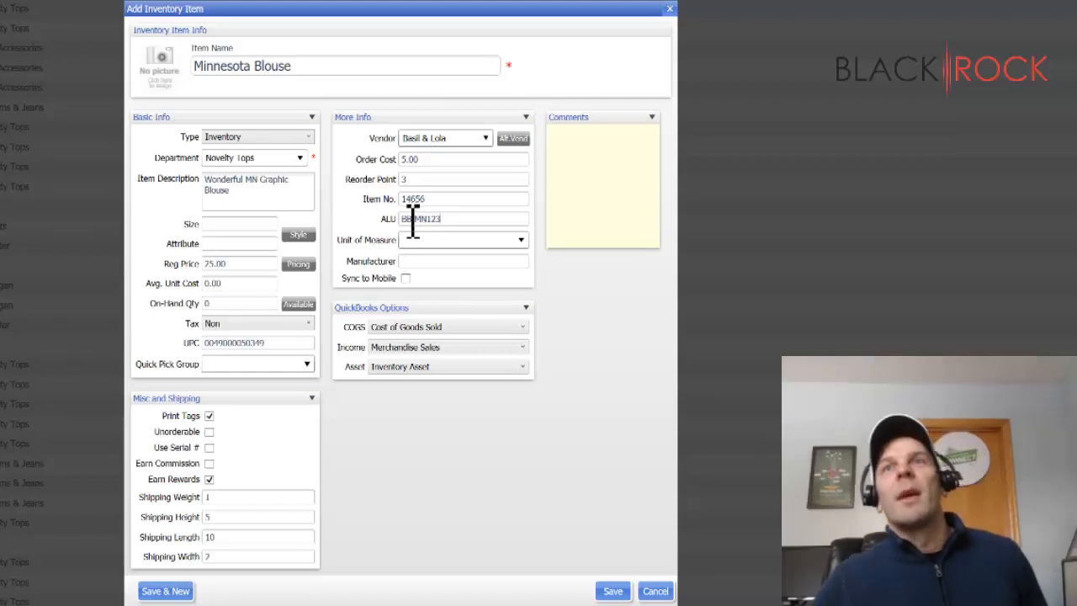
click(461, 224)
click(469, 223)
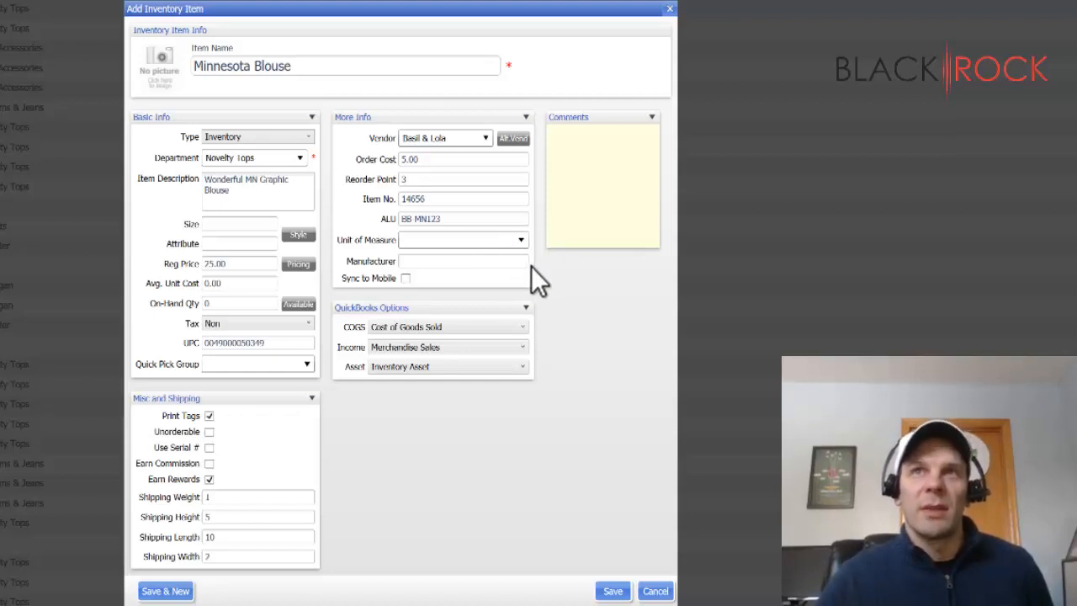
- Enter China Factory Ltd as the item's manufacturer
click(526, 264)
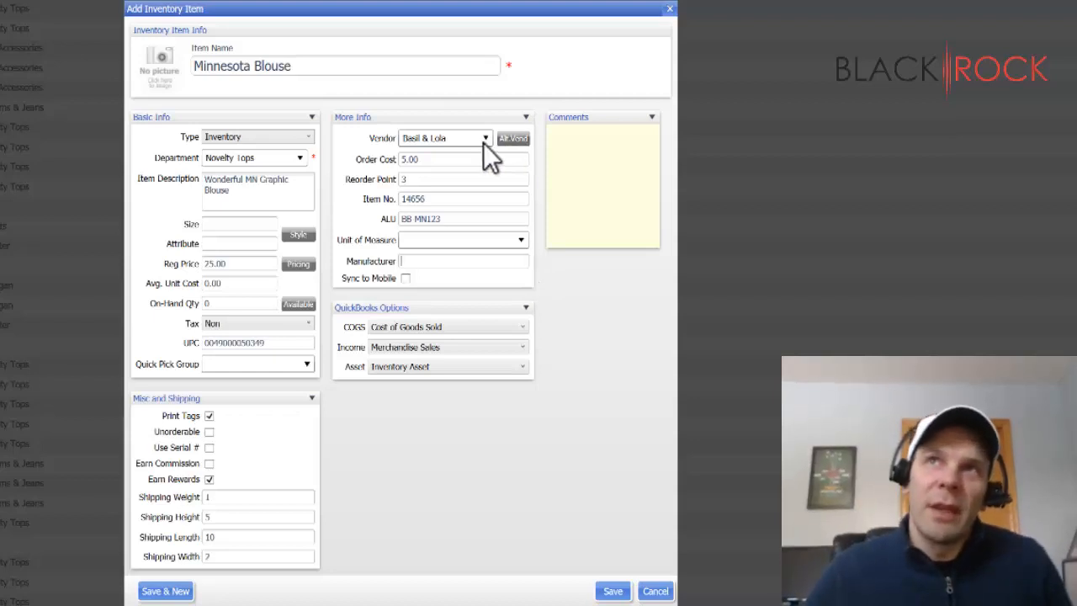
drag(404, 263, 465, 269)
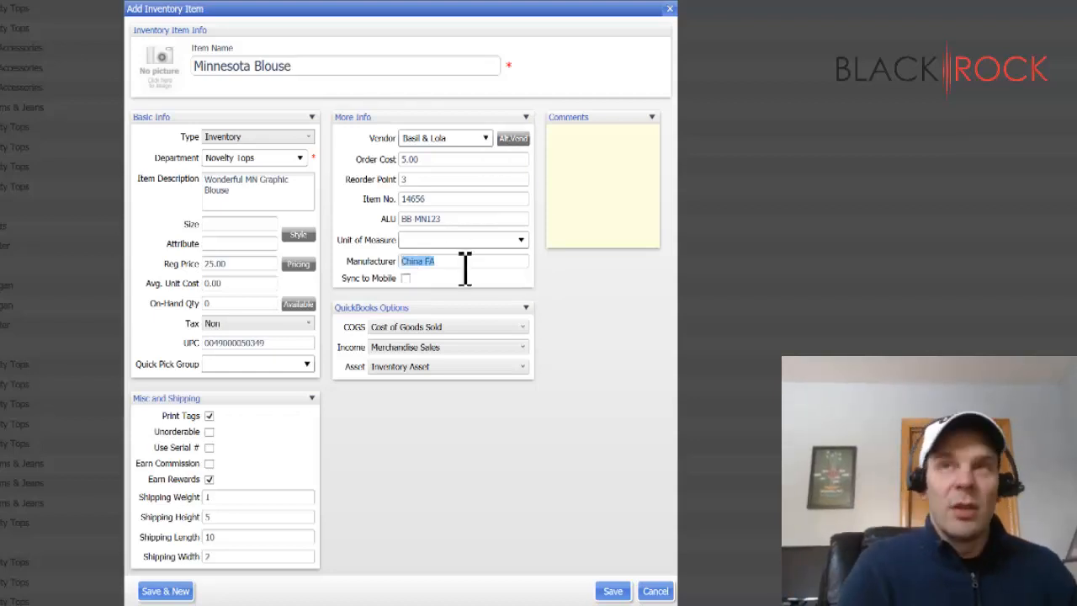
text(China )
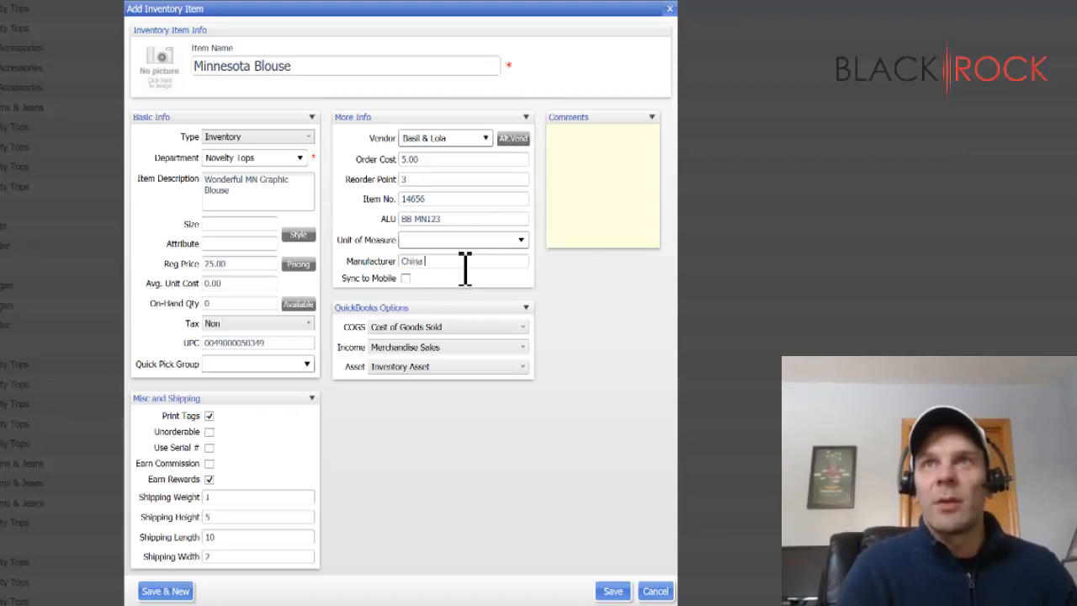
text(Factory Ltd)
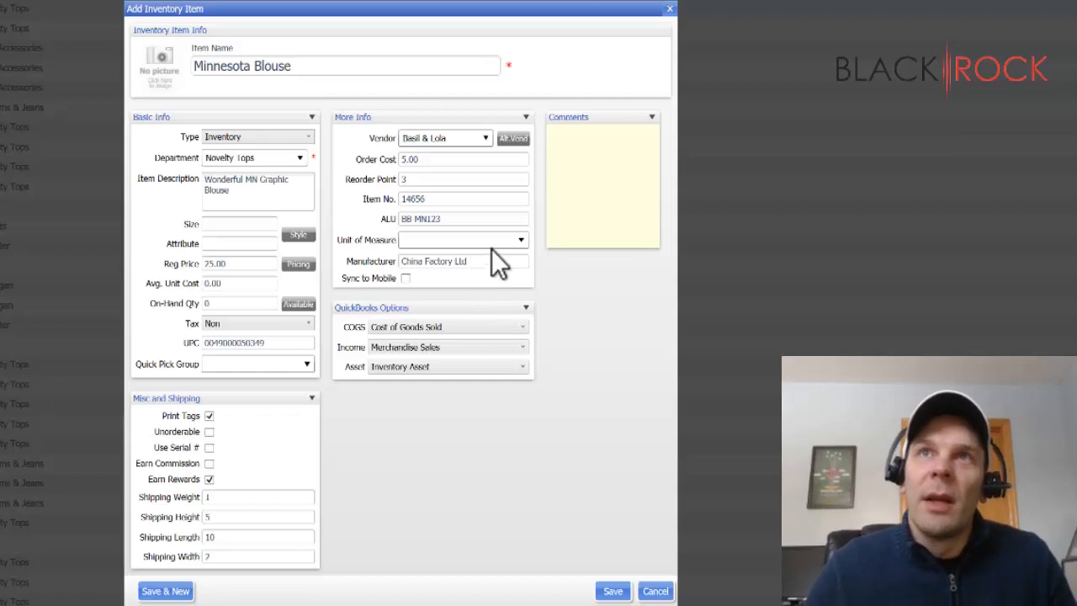
triple_click(500, 263)
- Enable Sync to Mobile for the item and disable it again
click(448, 281)
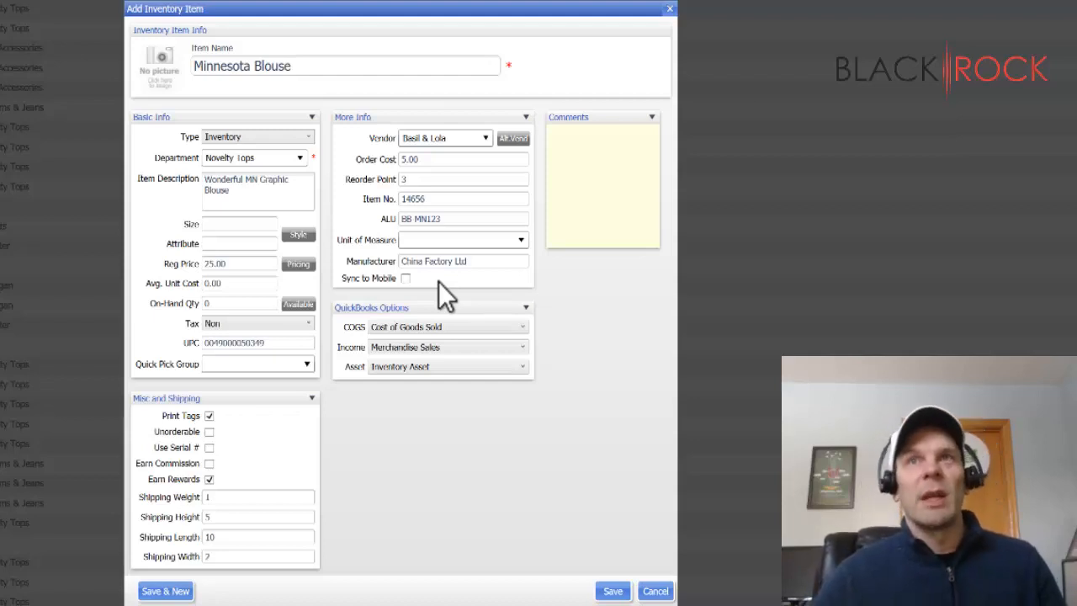
click(405, 279)
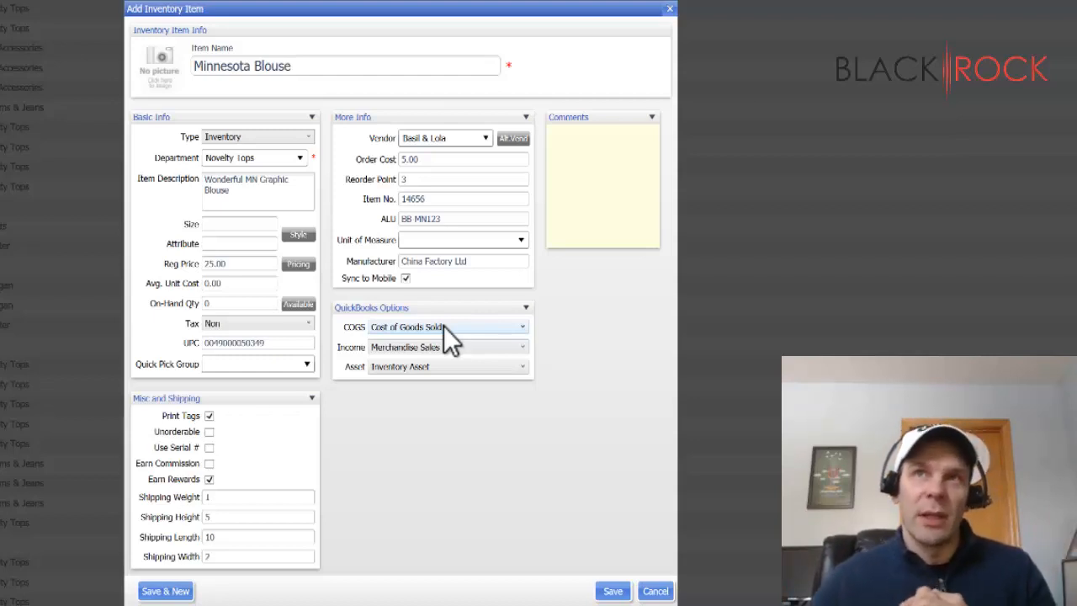
click(405, 278)
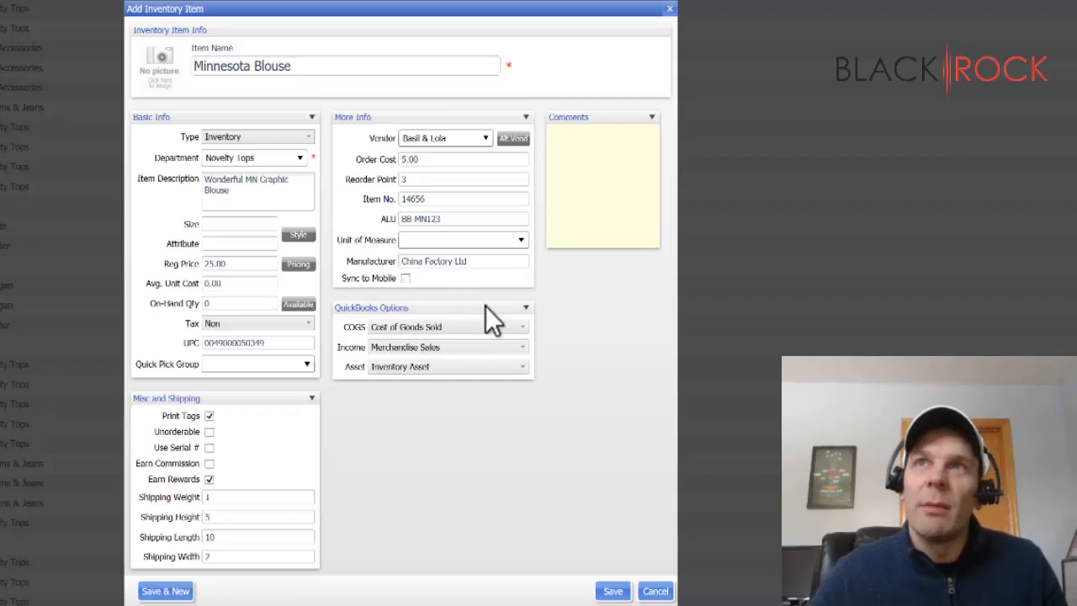
- Add the comment "The buttons often fall off this blouse." to the item
click(614, 149)
text(The b)
text(ns)
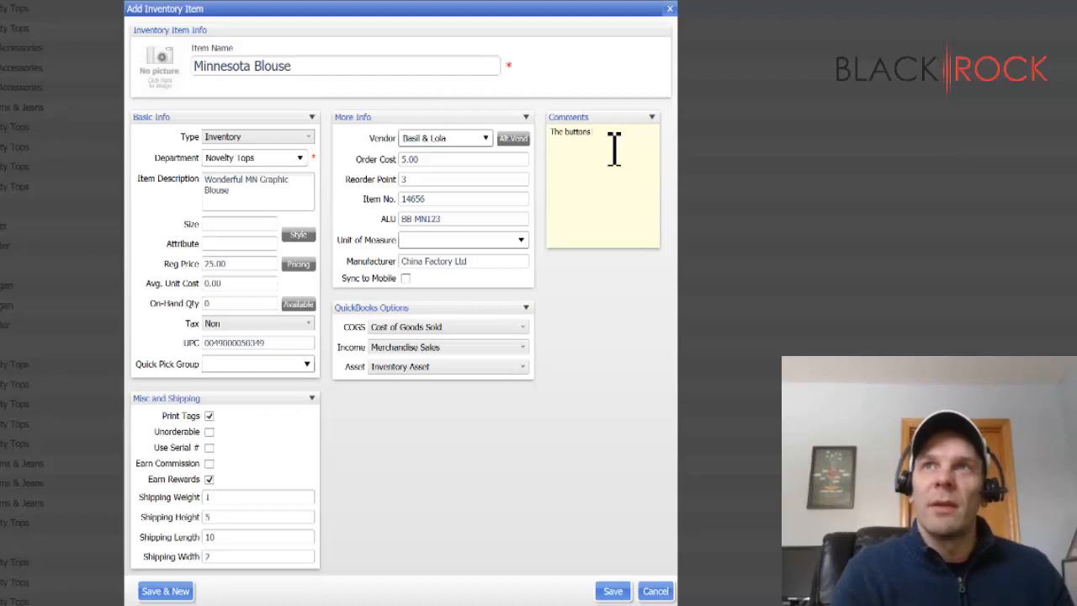
text( often fall)
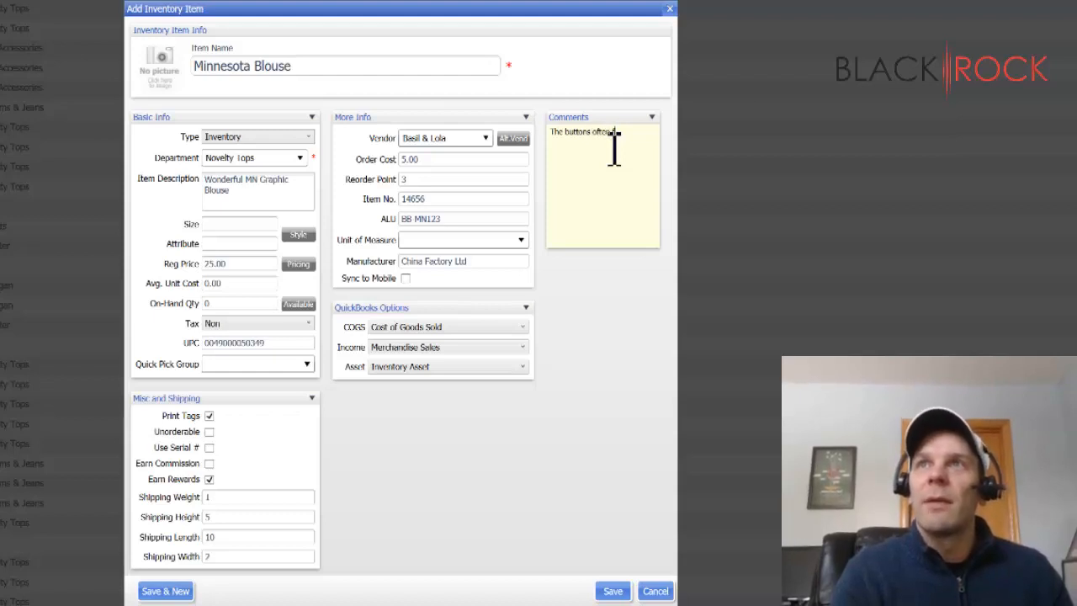
text( off this)
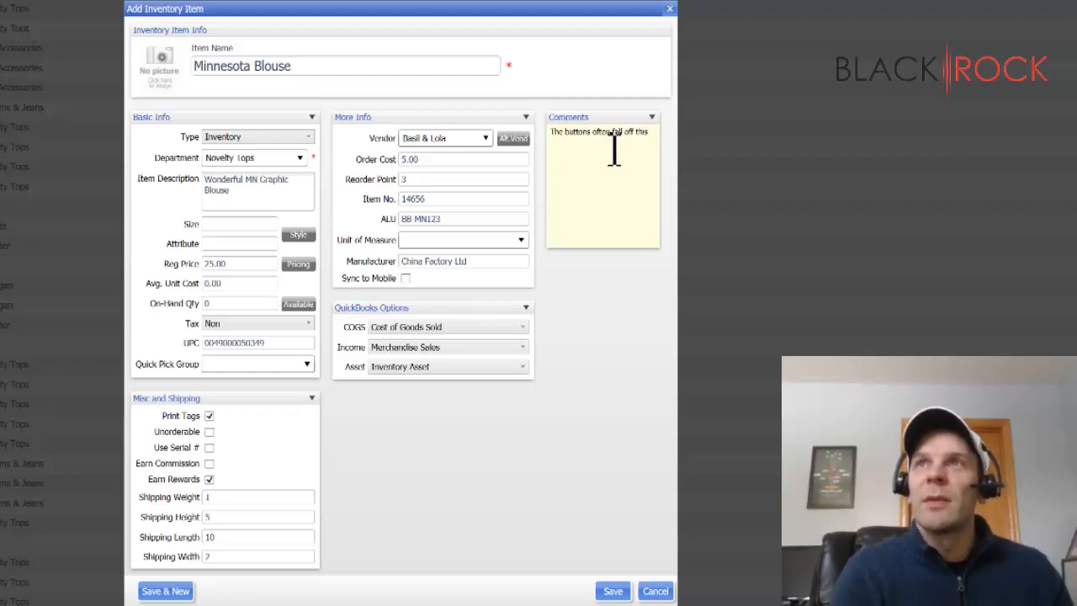
text( blouse.)
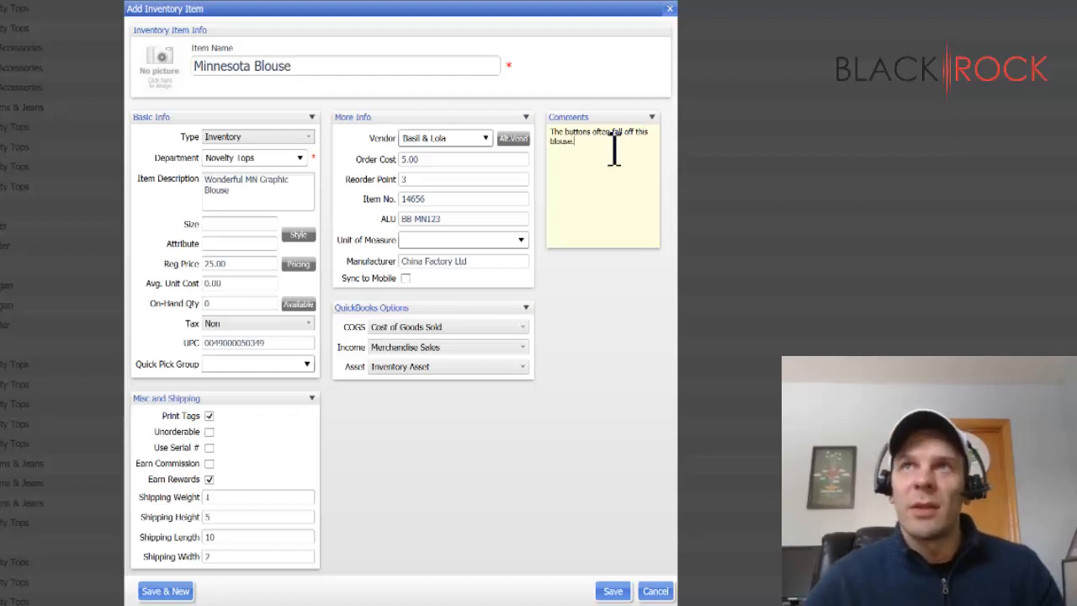